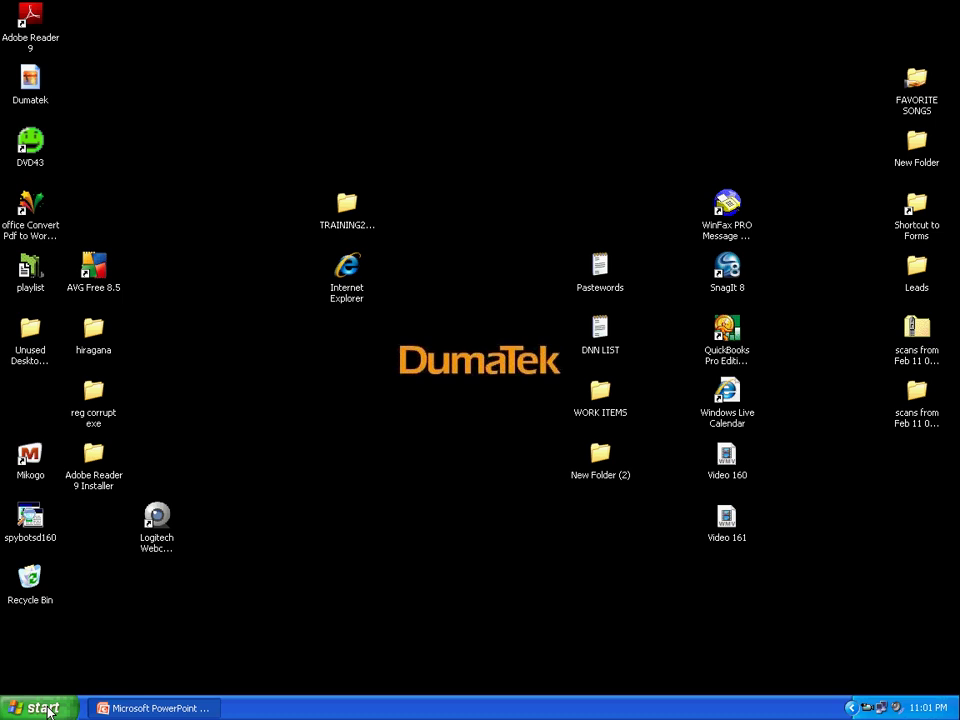
# Step: Launch the Remote Desktop client by running mstsc.exe from the Start menu's Run prompt
pyautogui.click(48, 710)
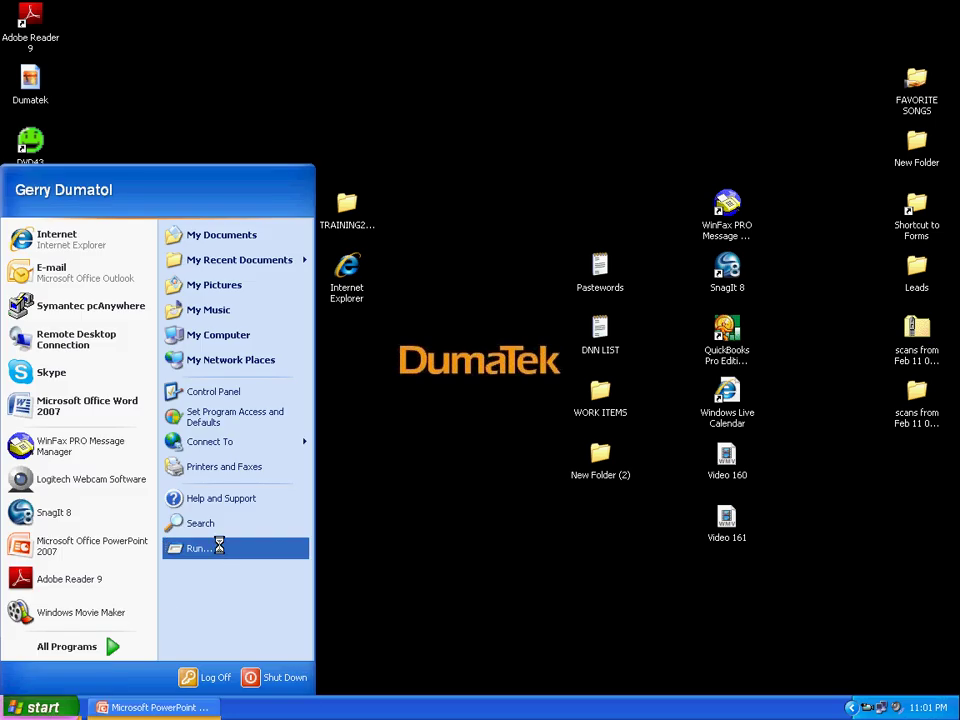
pyautogui.click(219, 546)
pyautogui.click(105, 642)
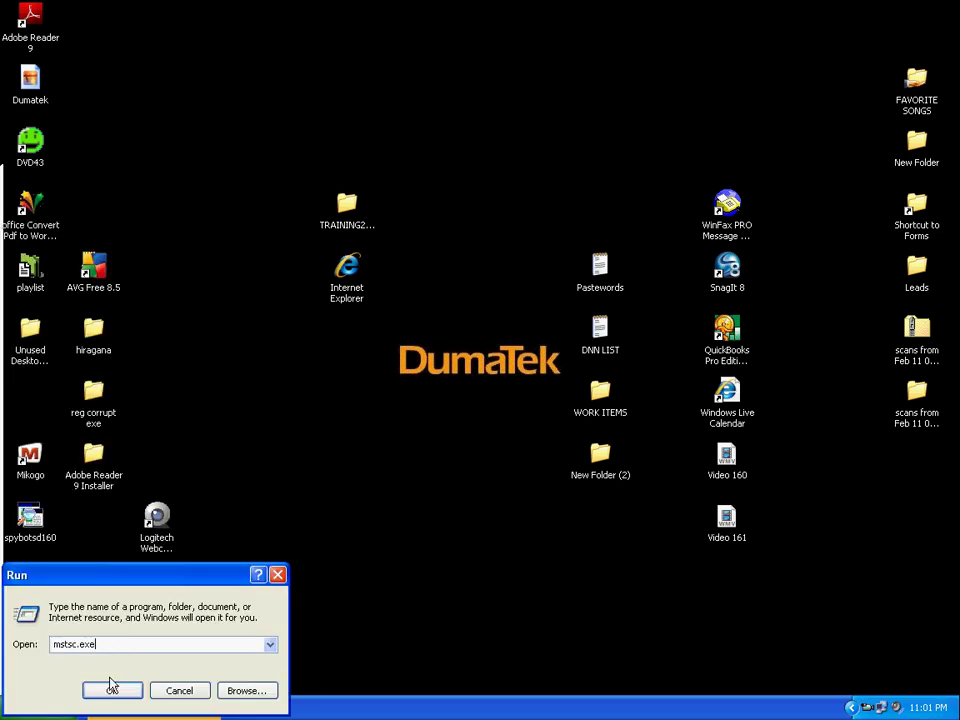
pyautogui.click(112, 690)
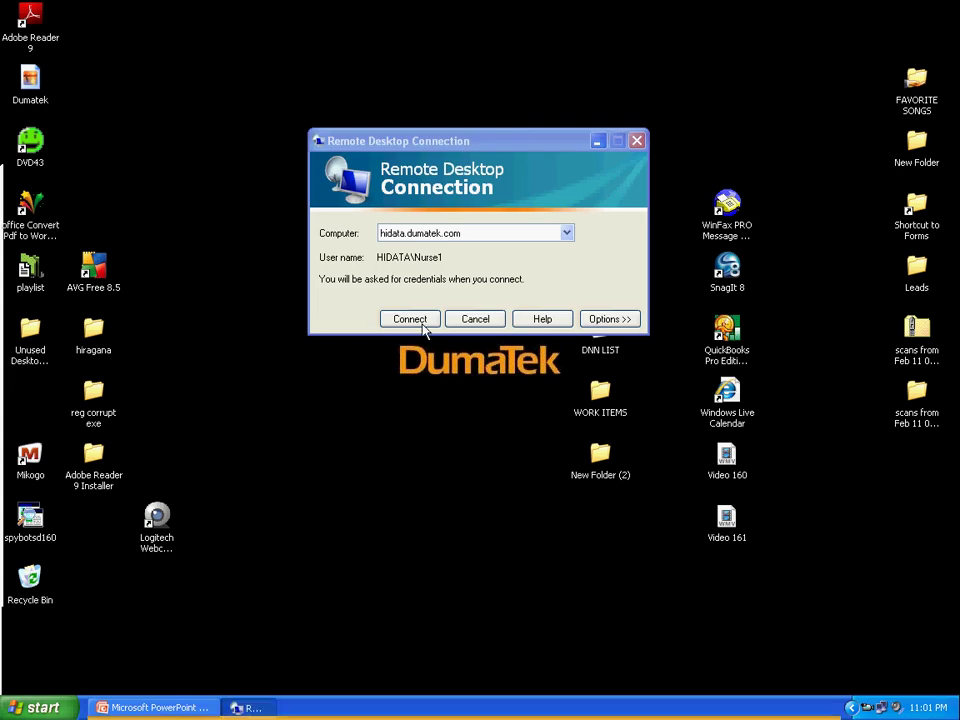
# Step: Connect to hidata.dumatek.com, trust the server, accept the warning and sign in with the password
pyautogui.click(412, 320)
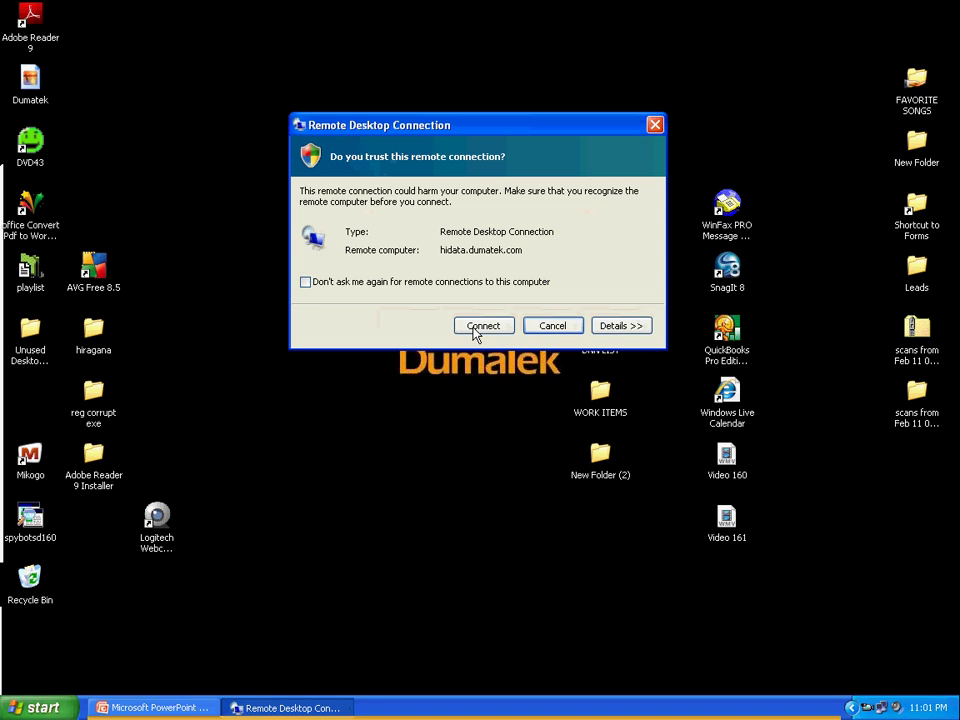
pyautogui.click(476, 327)
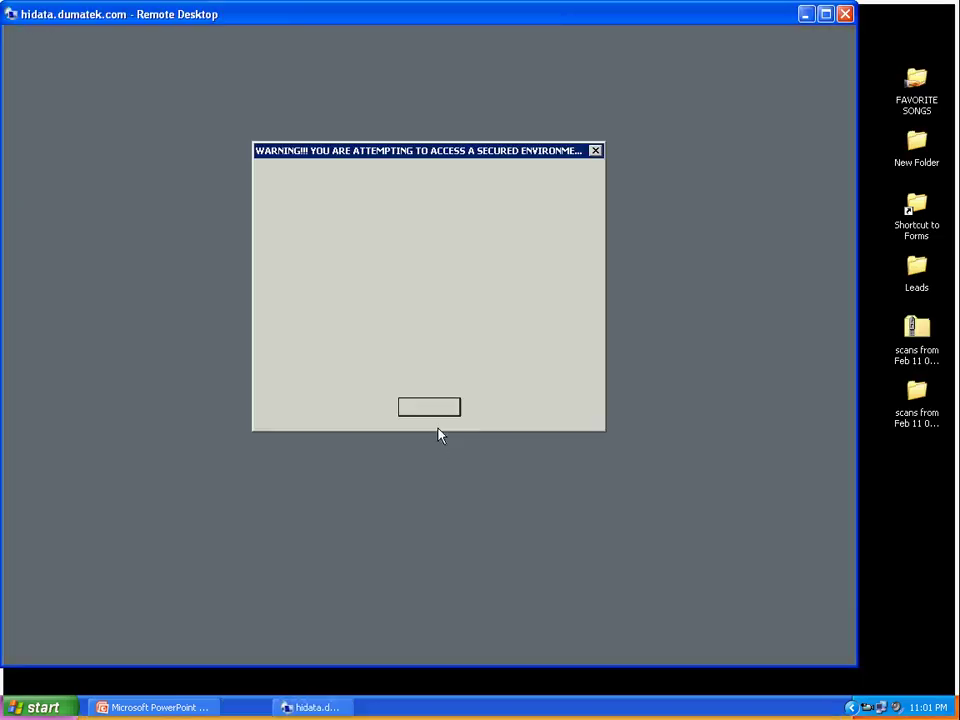
pyautogui.click(435, 413)
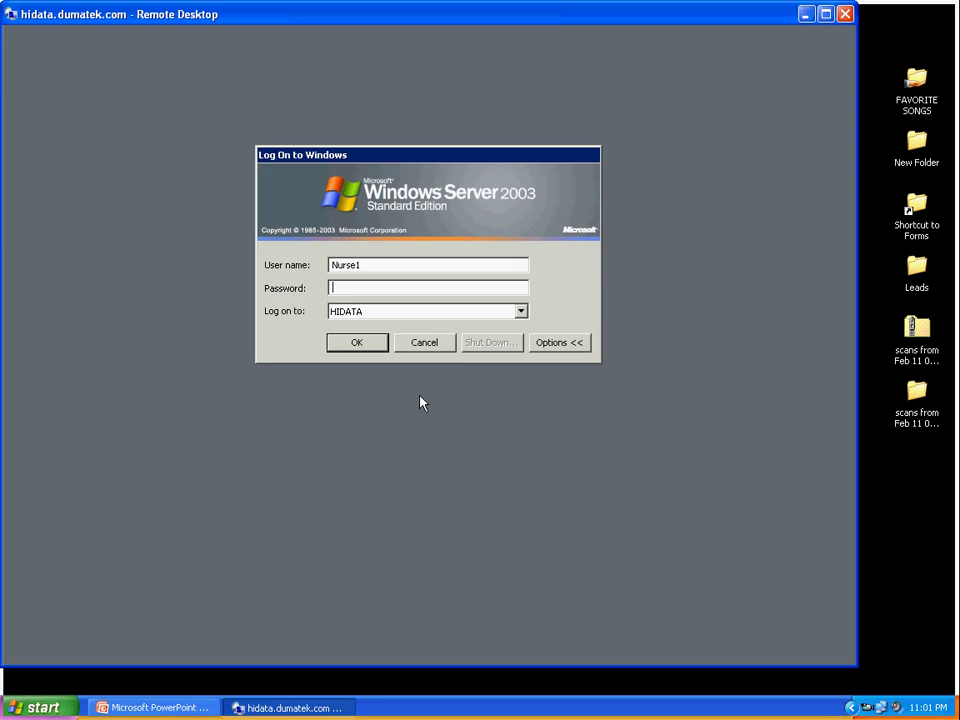
pyautogui.write('*********')
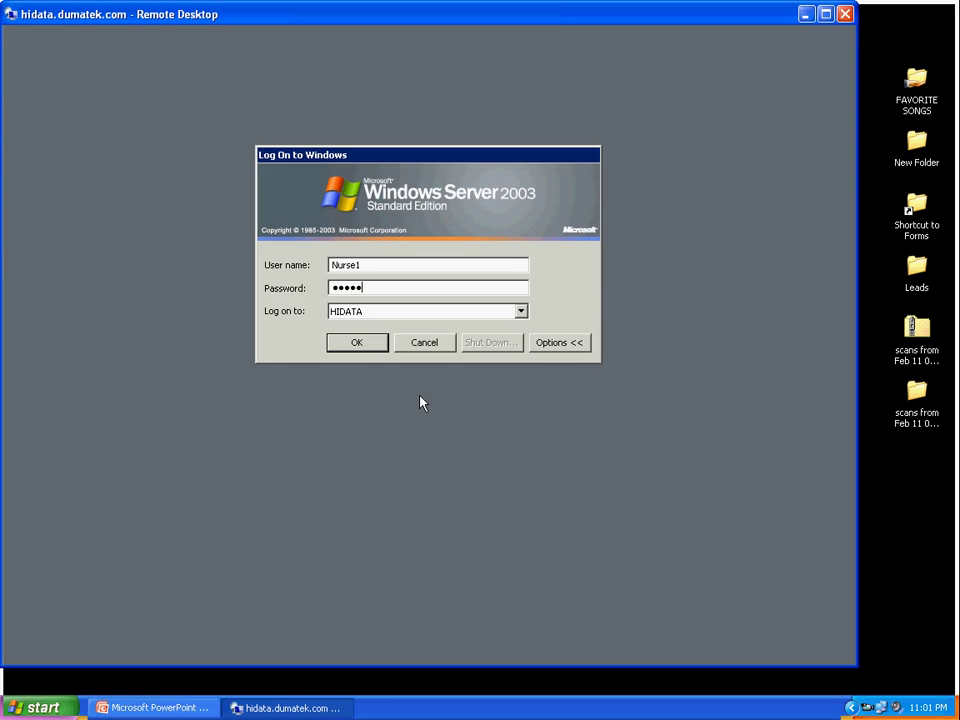
pyautogui.press('Return')
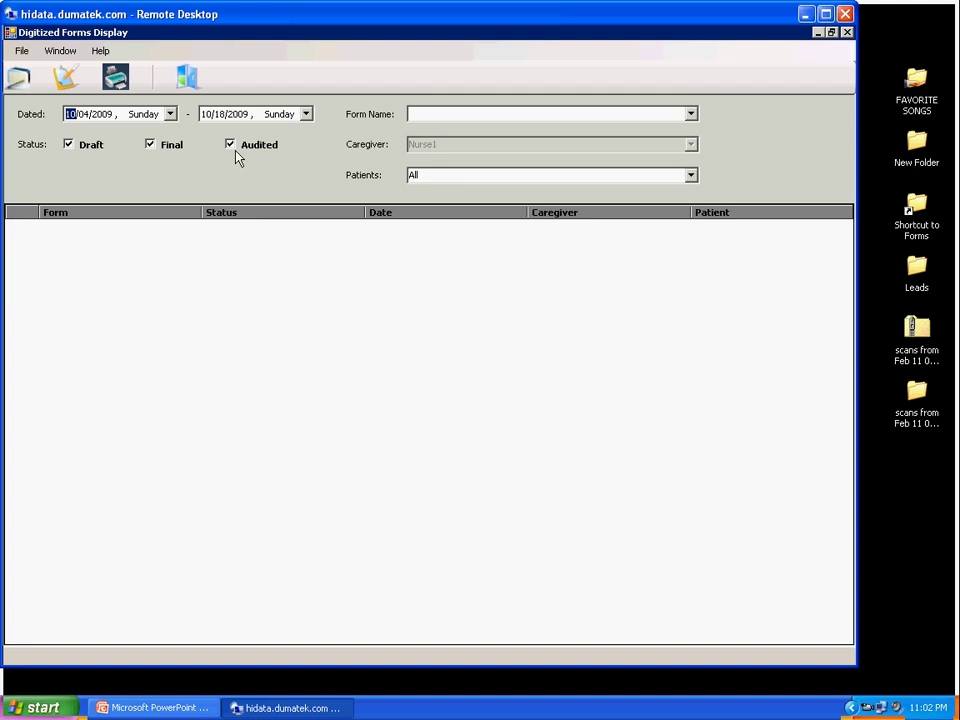
# Step: Check the Dated range calendars, keeping end date 10/18/2009, and leave the Patients filter at All
pyautogui.click(170, 114)
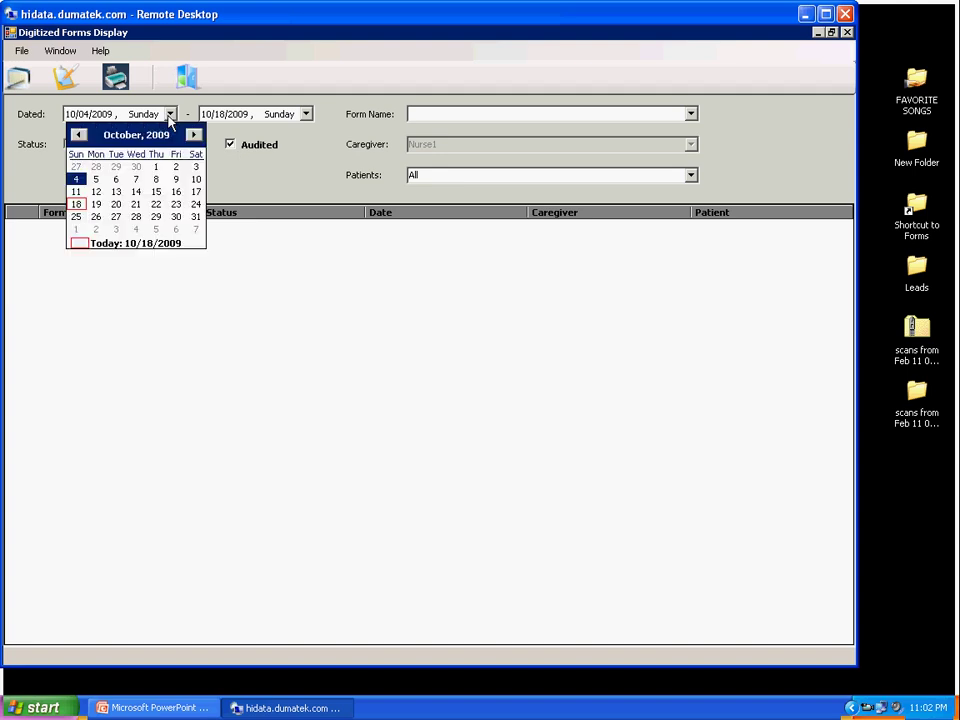
pyautogui.click(170, 114)
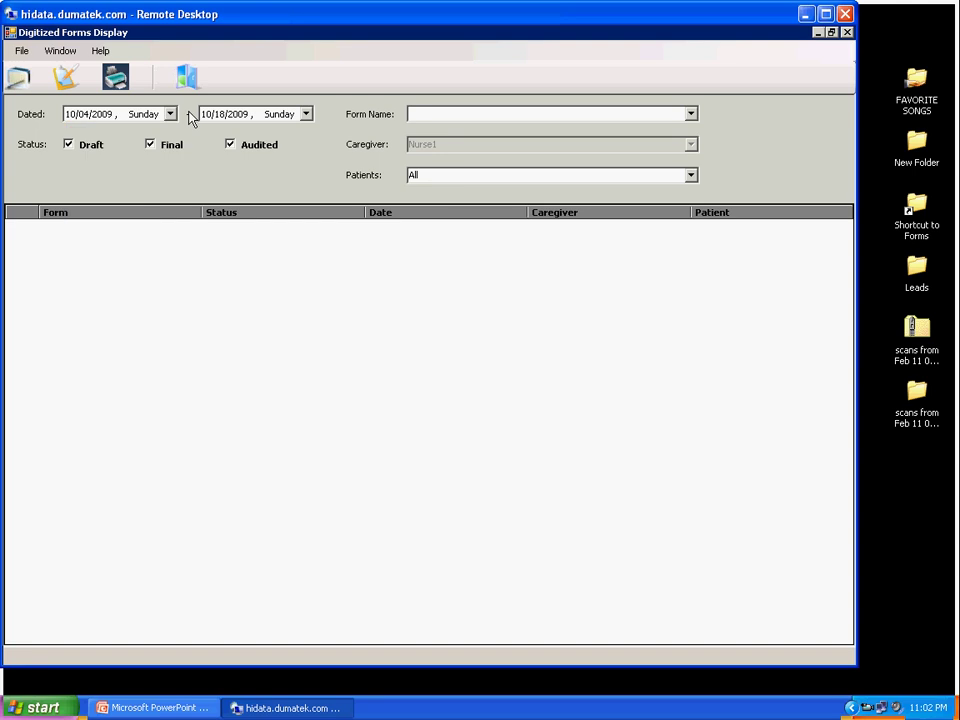
pyautogui.click(306, 114)
pyautogui.click(306, 114)
pyautogui.click(691, 175)
pyautogui.click(692, 186)
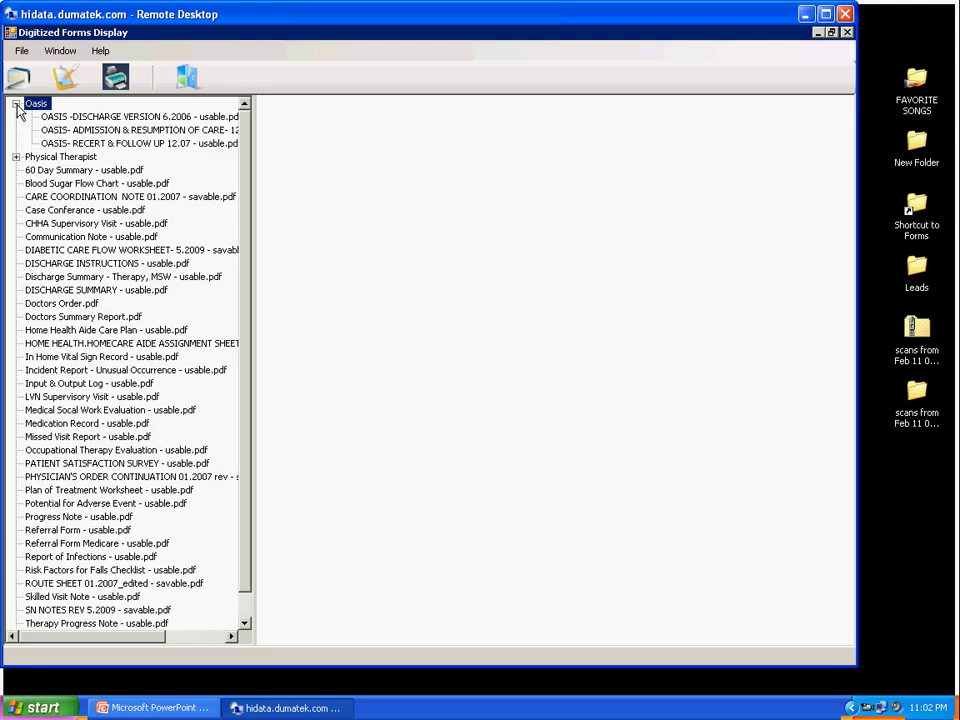
# Step: Open a blank Doctors Summary Report from the Physical Therapist form group
pyautogui.click(16, 157)
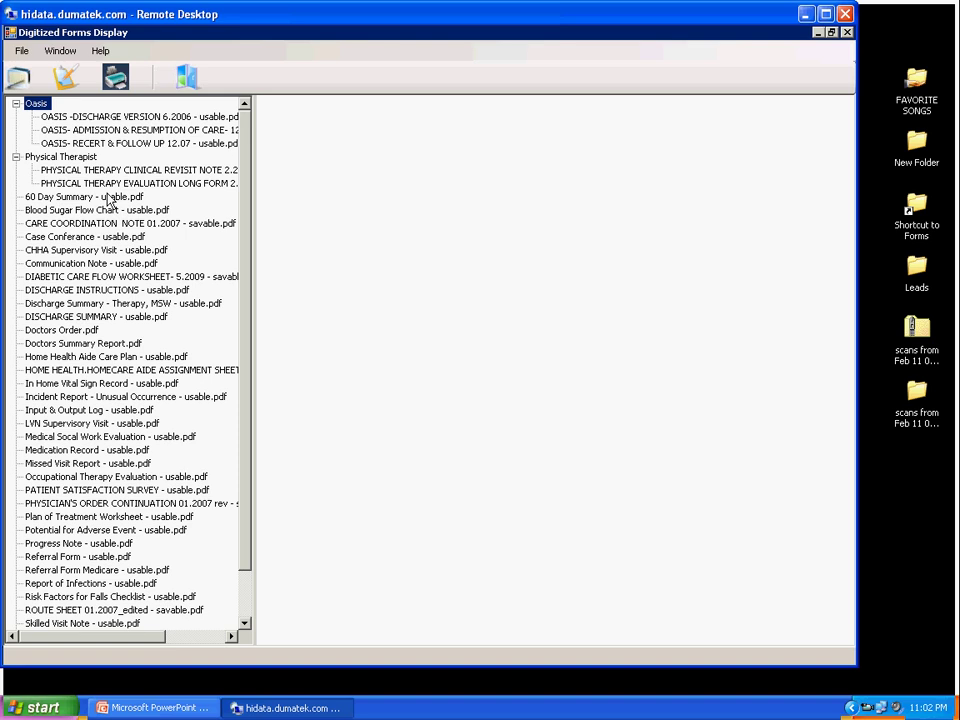
pyautogui.click(100, 317)
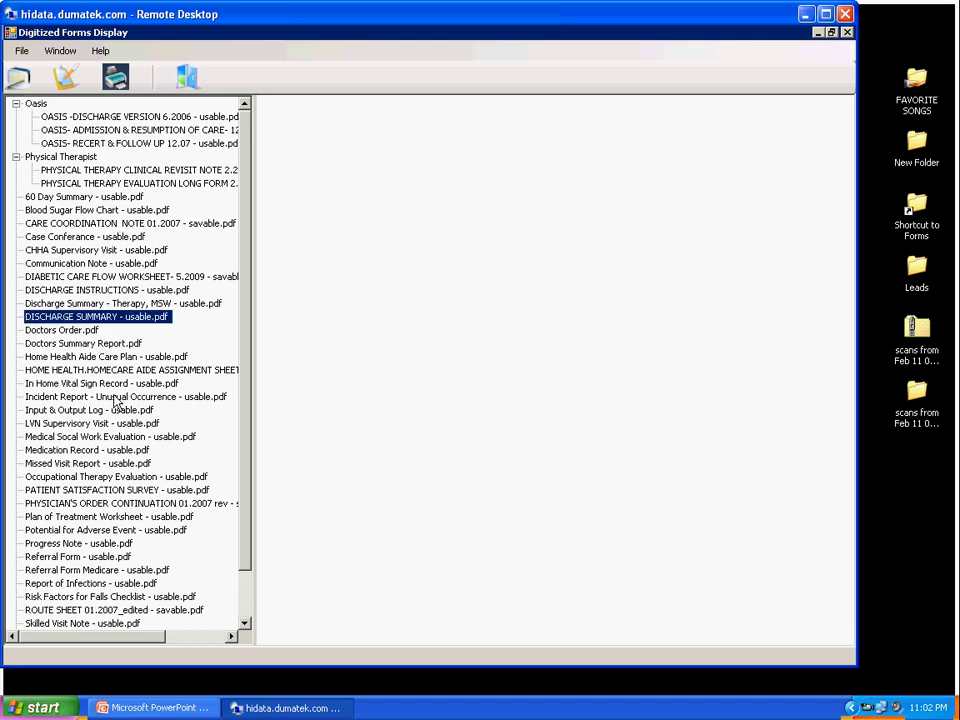
pyautogui.click(50, 396)
pyautogui.click(80, 516)
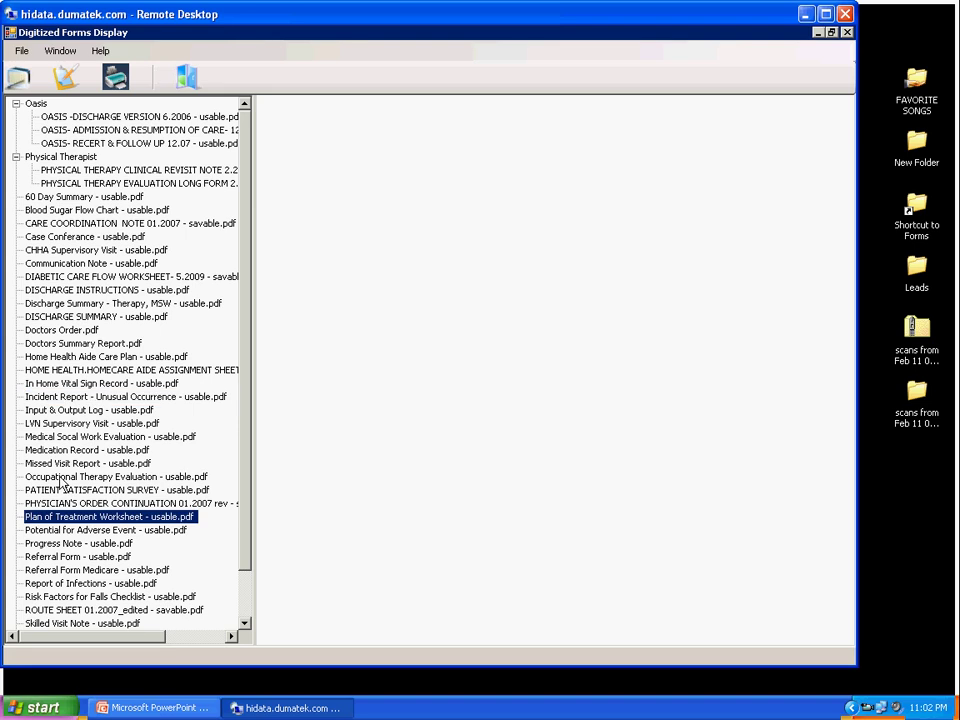
pyautogui.click(55, 344)
pyautogui.doubleClick(55, 344)
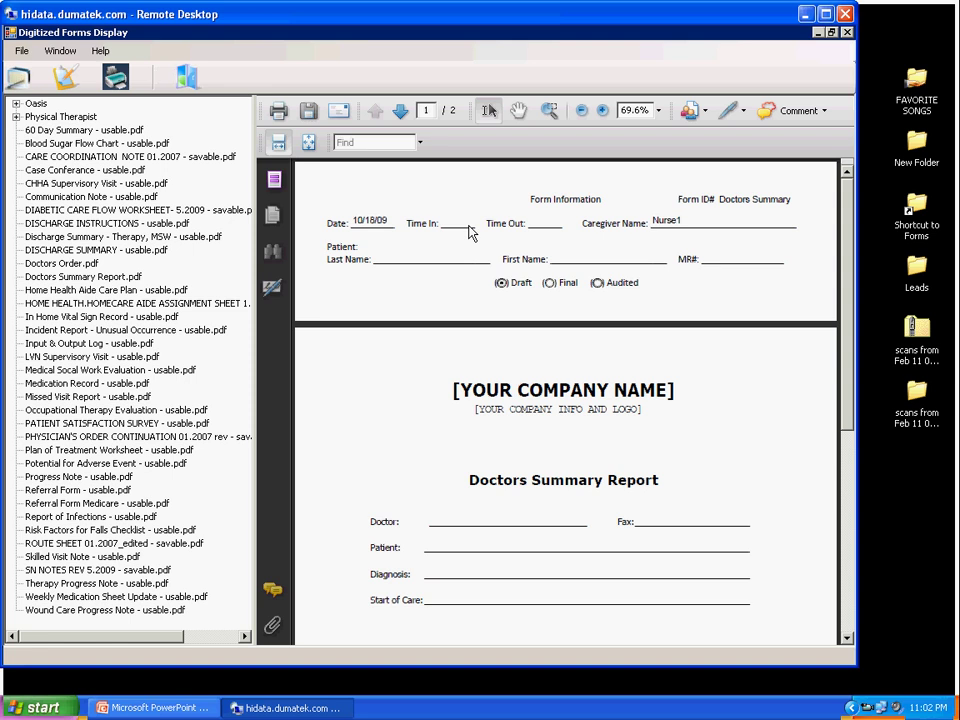
# Step: Fill in Time In 0845, Time Out 0945, the patient's last and first name, and the MR#
pyautogui.click(457, 221)
pyautogui.write('0845')
pyautogui.click(553, 221)
pyautogui.write('0945')
pyautogui.click(443, 254)
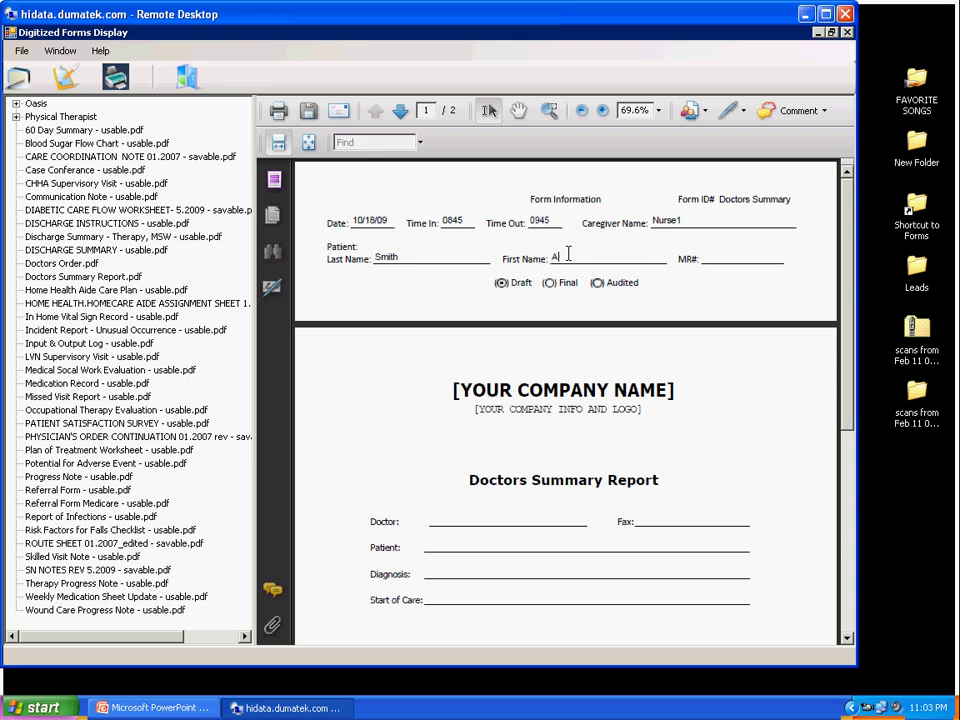
pyautogui.click(567, 253)
pyautogui.click(738, 256)
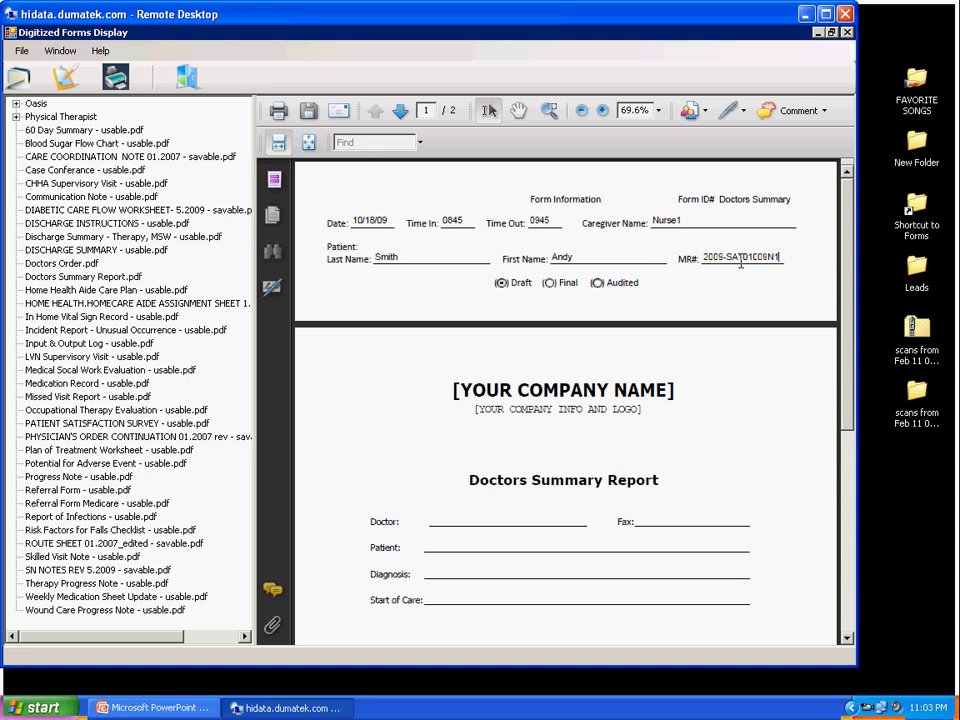
# Step: Save the Doctors Summary with Draft status
pyautogui.click(501, 283)
pyautogui.click(308, 113)
pyautogui.click(496, 386)
# Step: Reopen the saved Doctors Summary, fill in the doctor's name and fax number, and save it
pyautogui.click(16, 82)
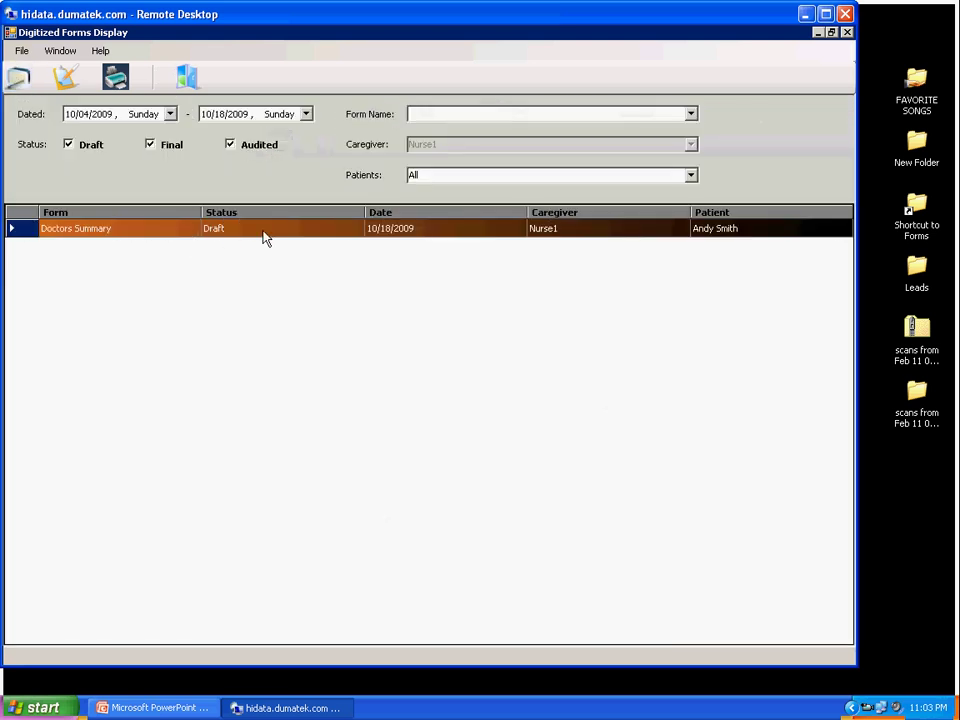
pyautogui.doubleClick(265, 237)
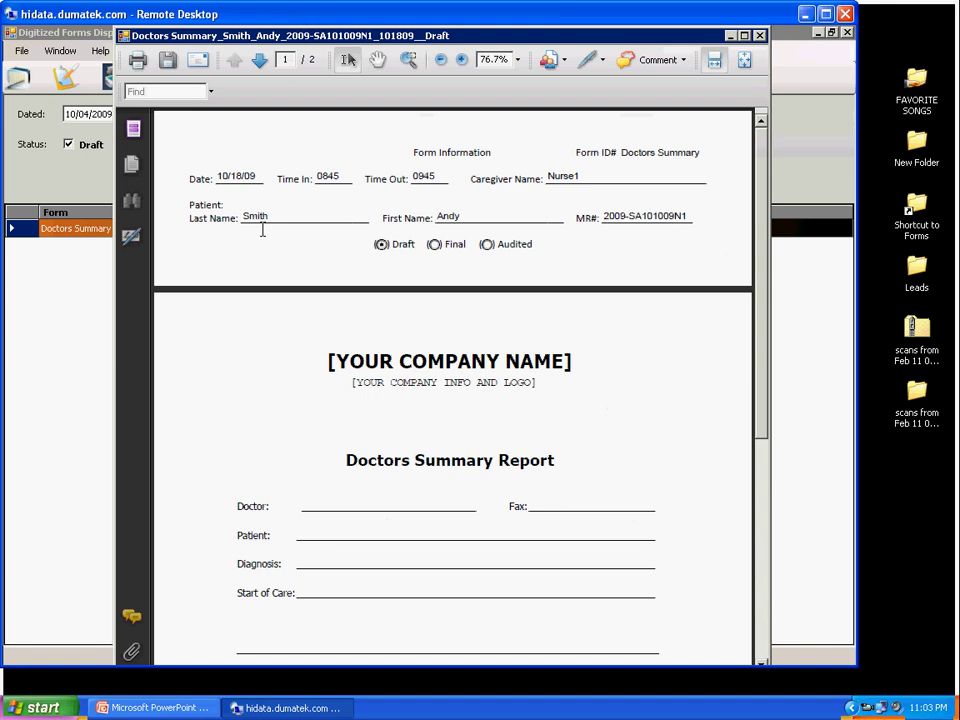
pyautogui.click(341, 505)
pyautogui.write('Dr Jones')
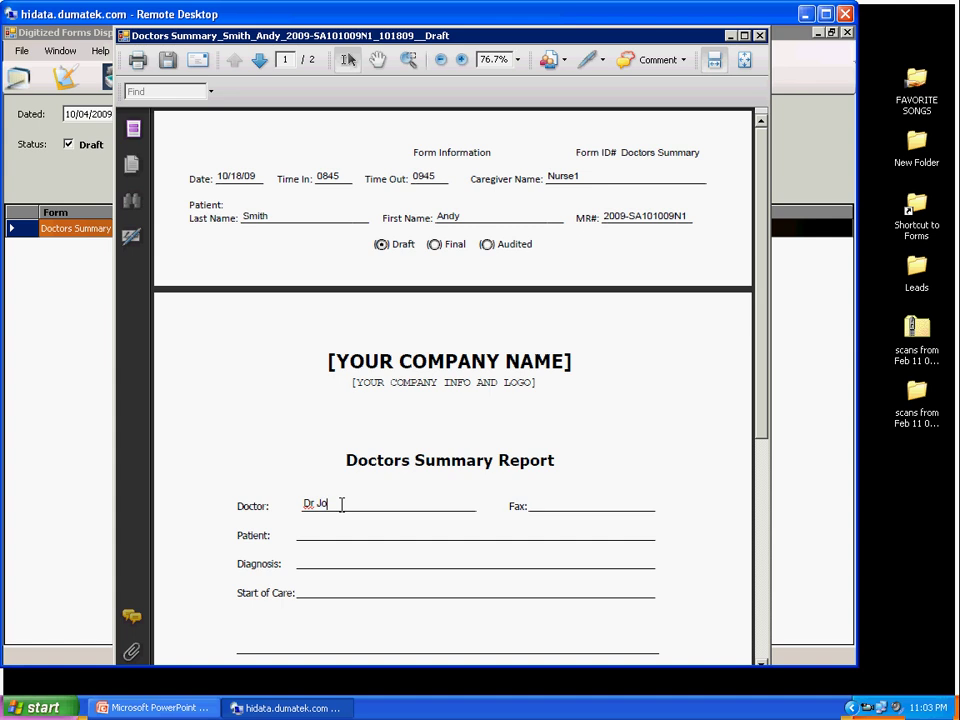
pyautogui.click(578, 503)
pyautogui.click(167, 60)
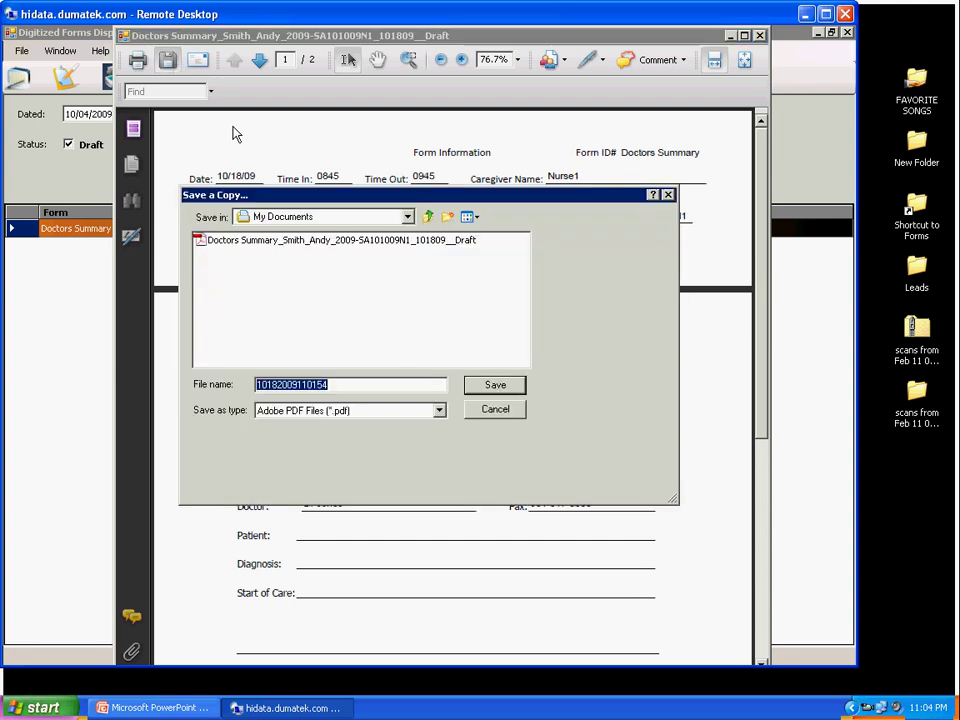
pyautogui.click(469, 384)
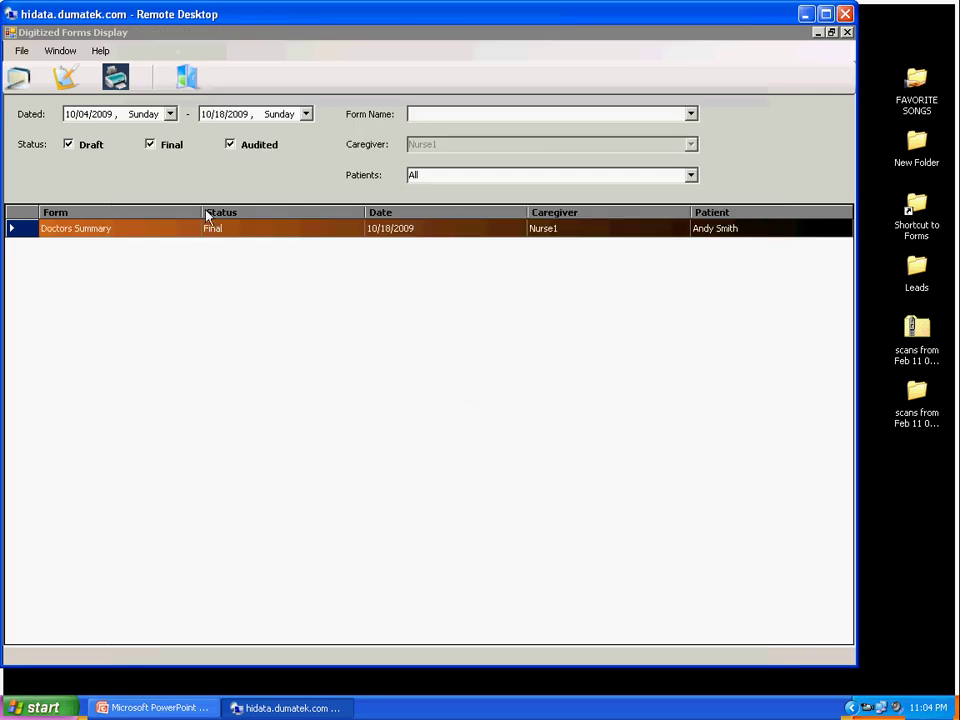
# Step: Reopen the finalised Doctors Summary and add a sticky note reading 'Fix MR# date!'
pyautogui.doubleClick(309, 232)
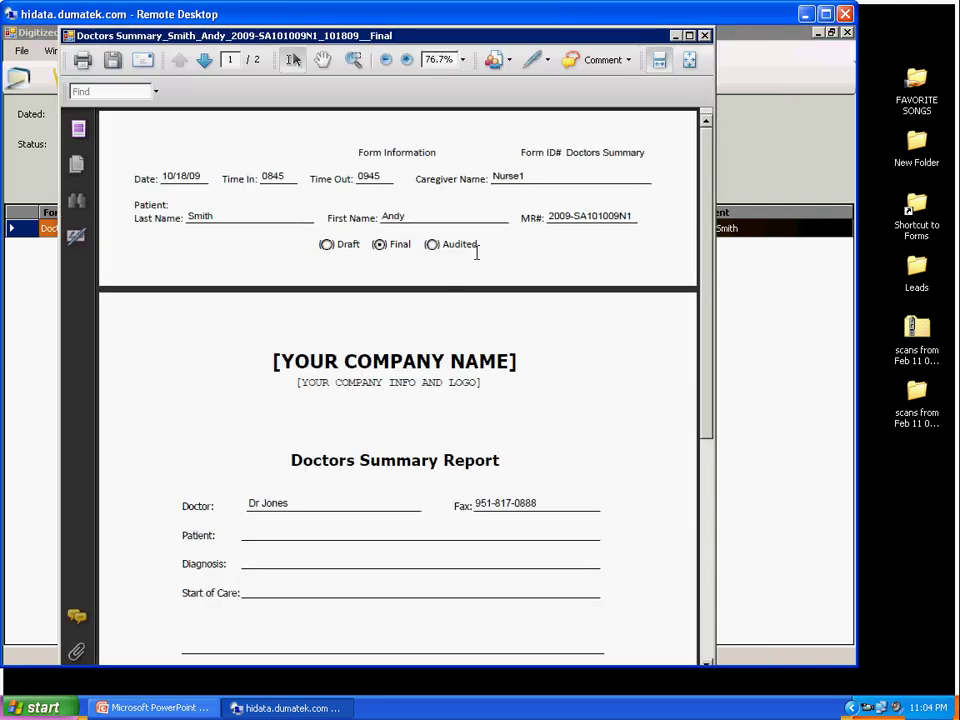
pyautogui.click(601, 62)
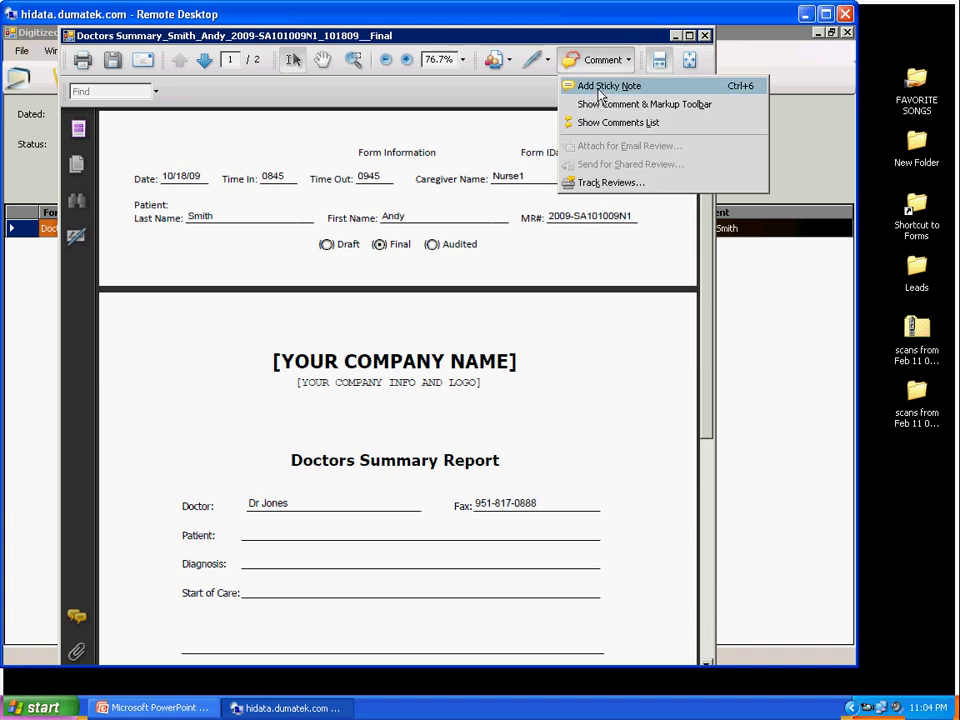
pyautogui.click(599, 86)
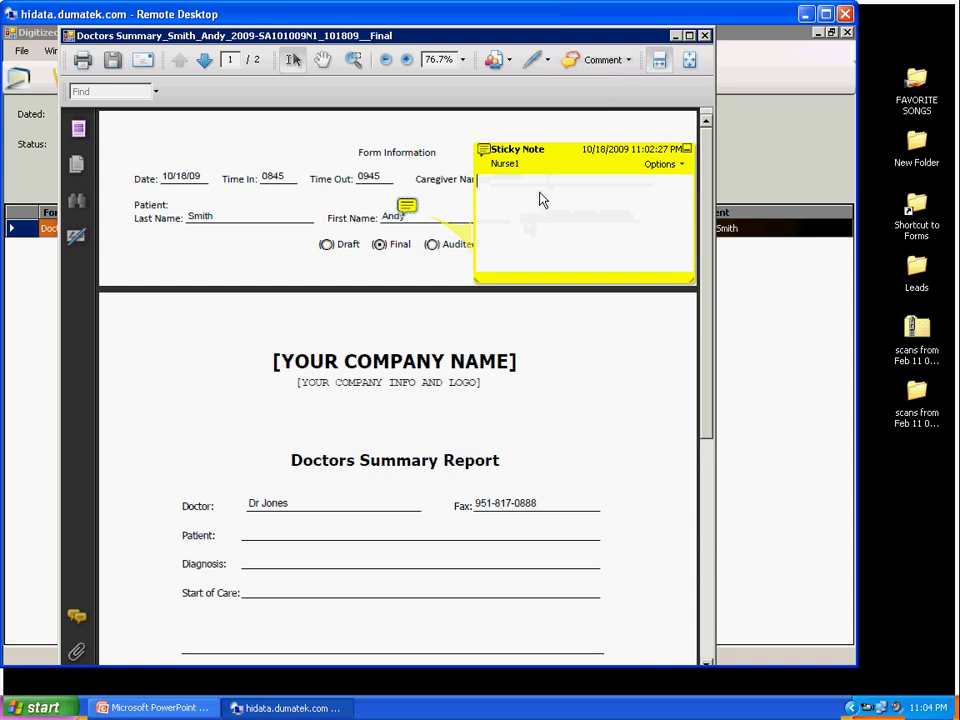
pyautogui.write('Fix ')
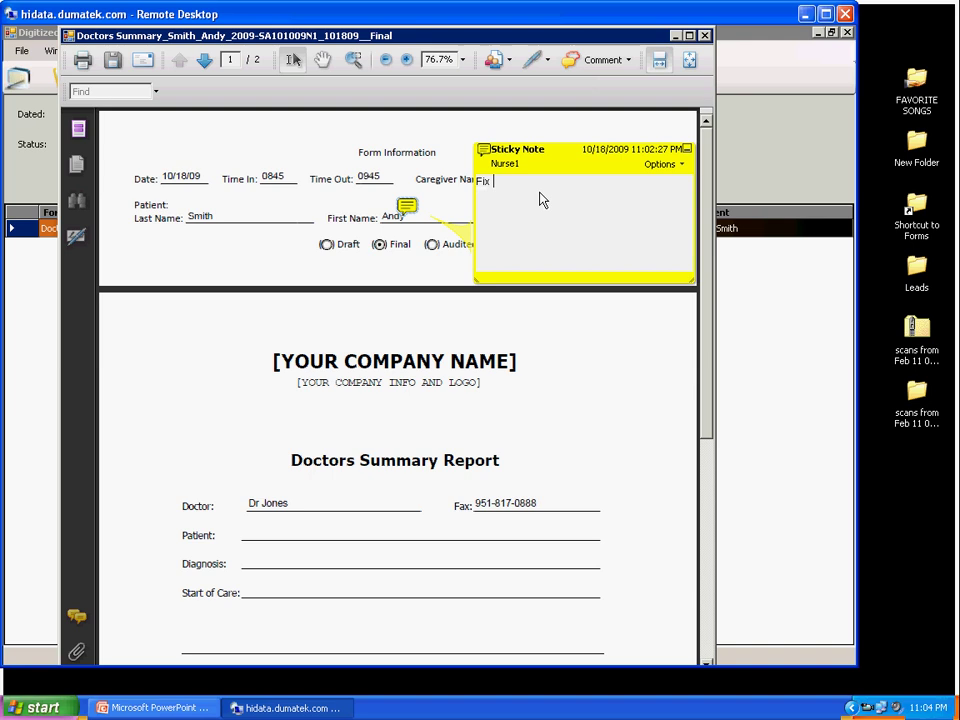
pyautogui.write('MR# date!')
pyautogui.click(690, 150)
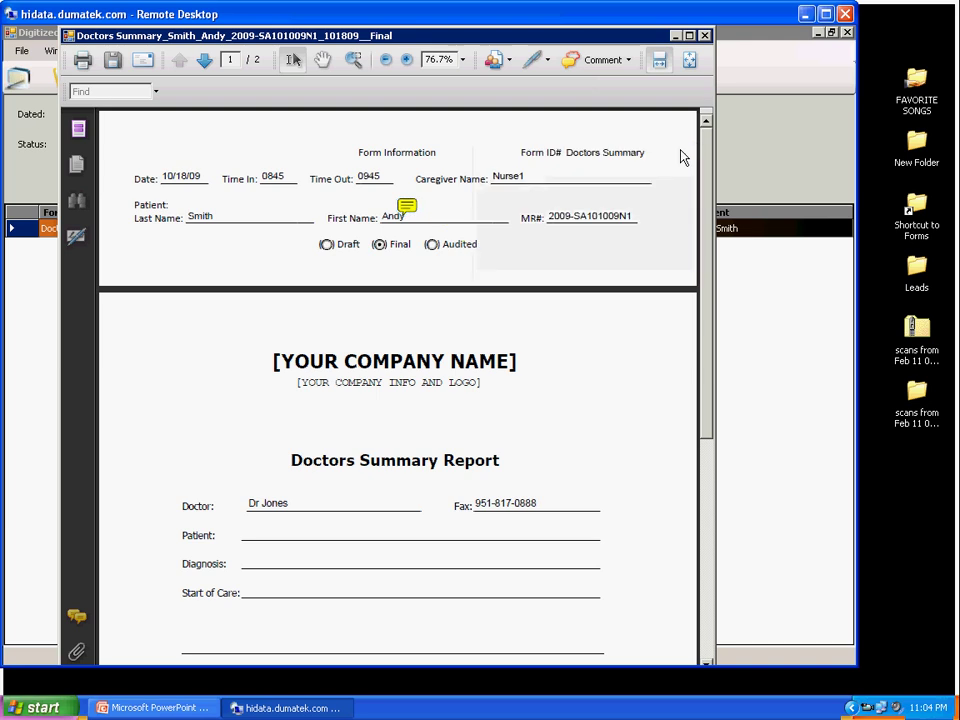
# Step: Set the form's status to Draft and save a copy
pyautogui.click(326, 245)
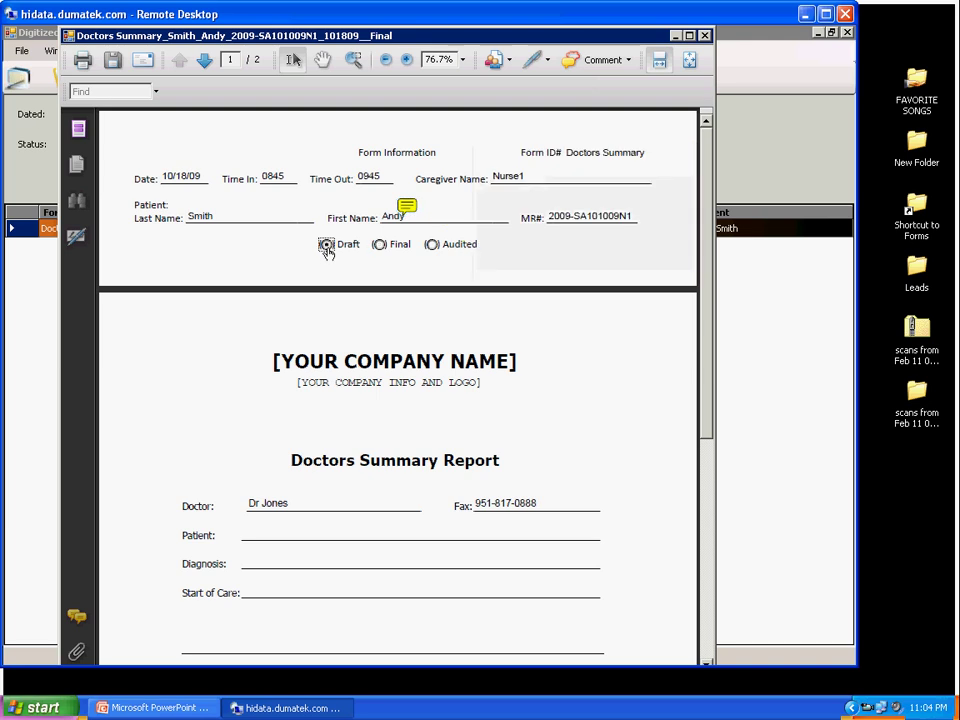
pyautogui.click(113, 61)
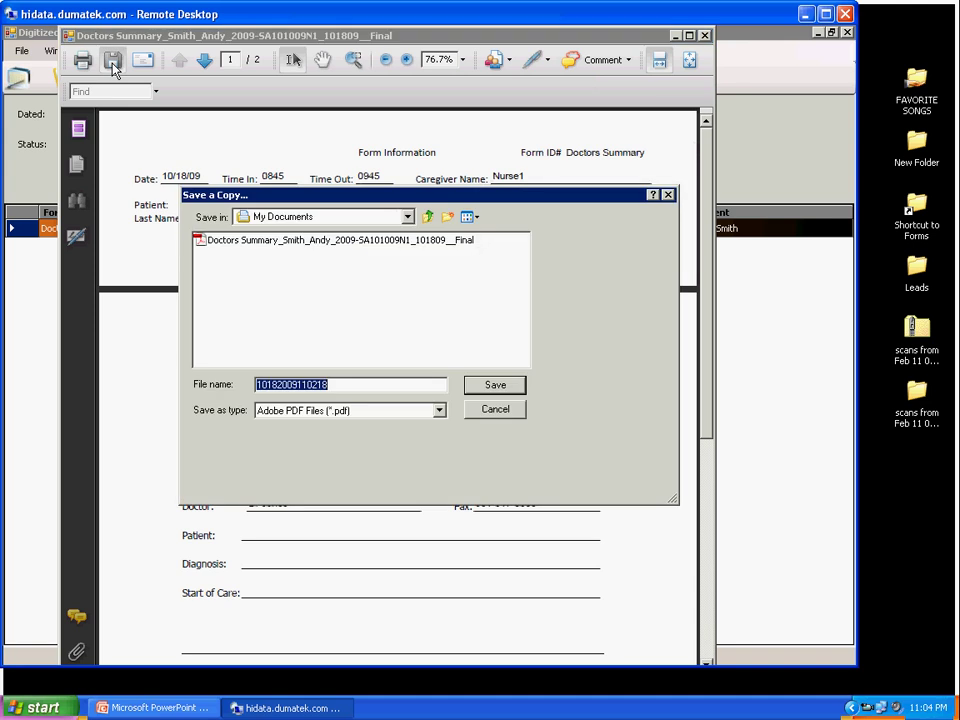
pyautogui.click(516, 386)
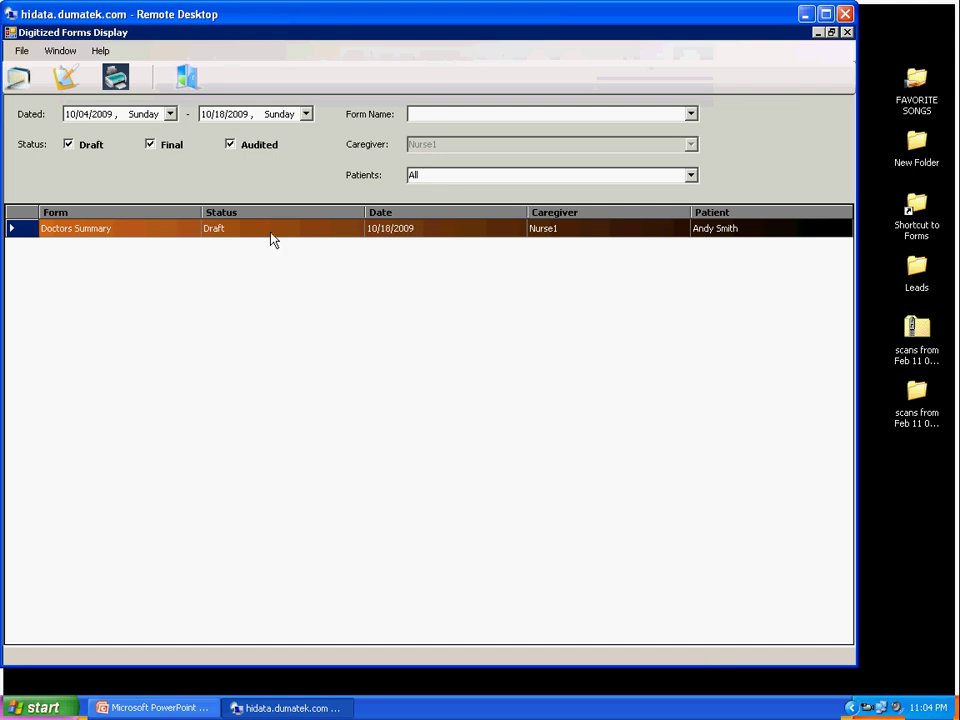
# Step: Open the Doctors Summary, read the sticky note, and change the MR# date's last digit to 8
pyautogui.doubleClick(270, 230)
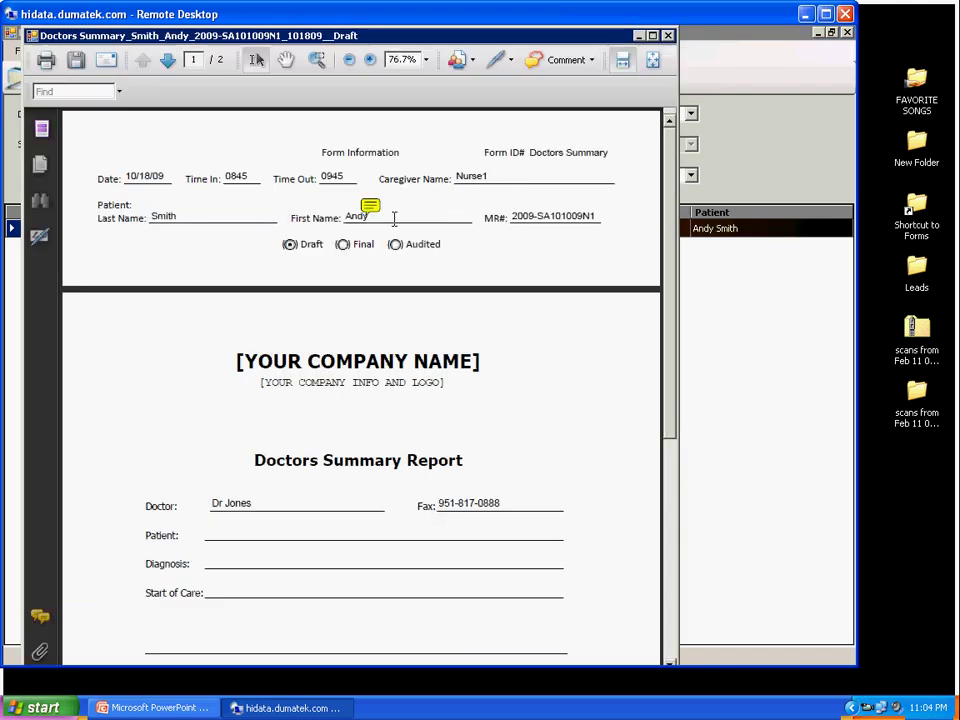
pyautogui.doubleClick(372, 207)
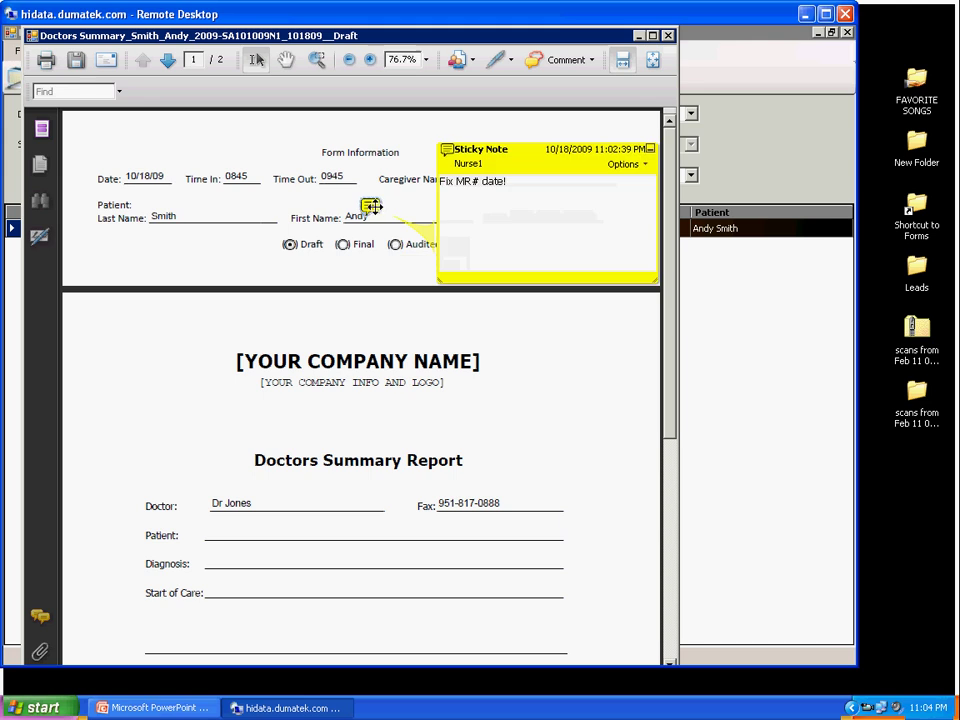
pyautogui.click(650, 151)
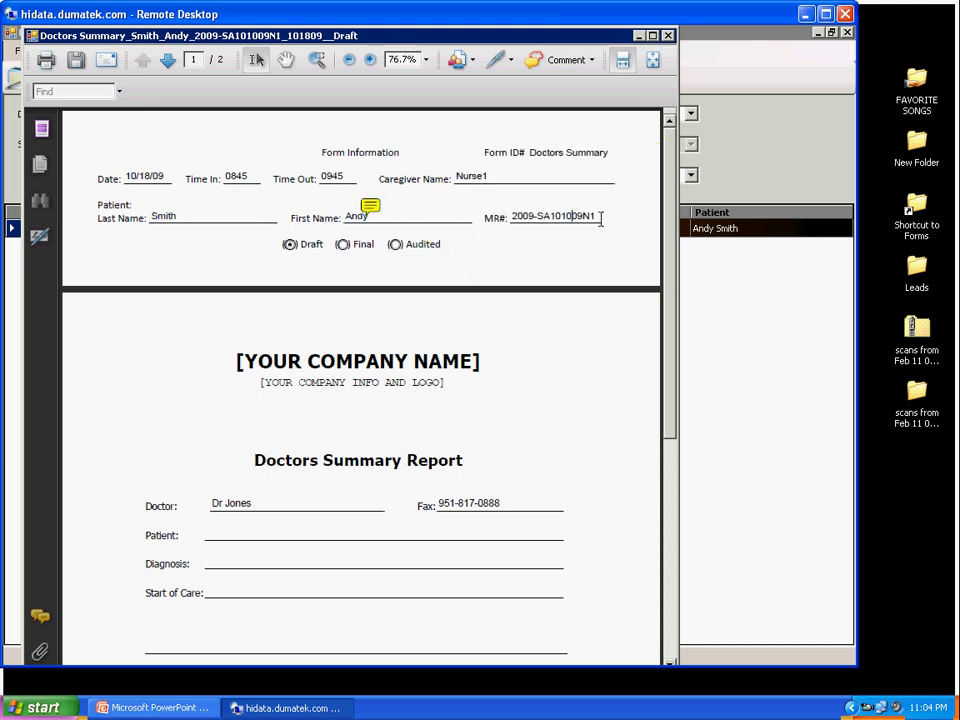
pyautogui.press('BackSpace')
pyautogui.write('8')
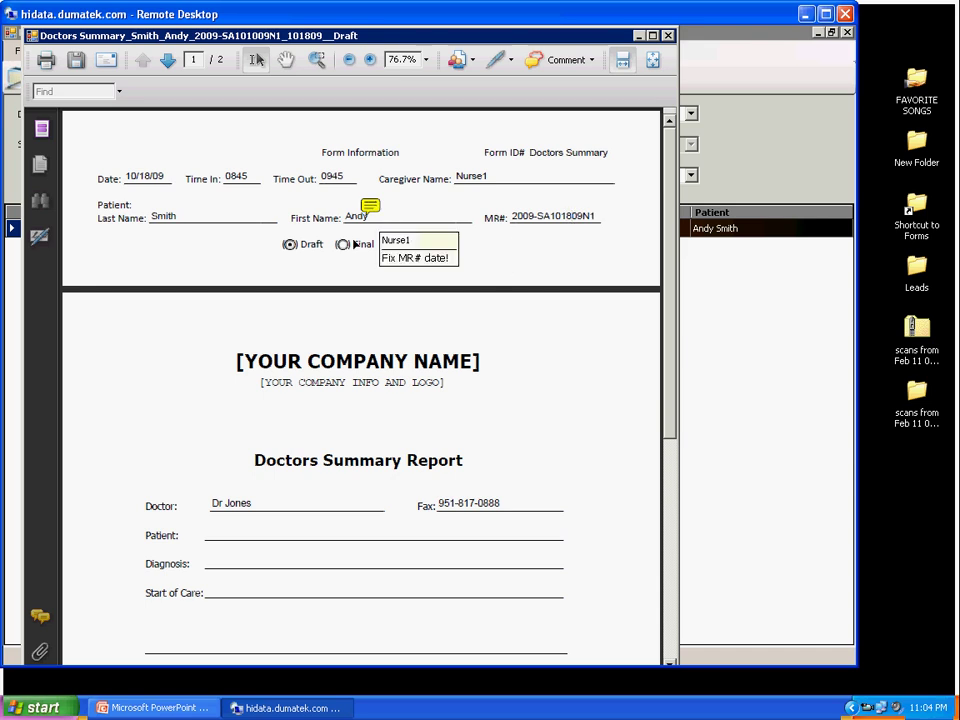
# Step: Reply 'I did!' to the sticky note
pyautogui.doubleClick(369, 206)
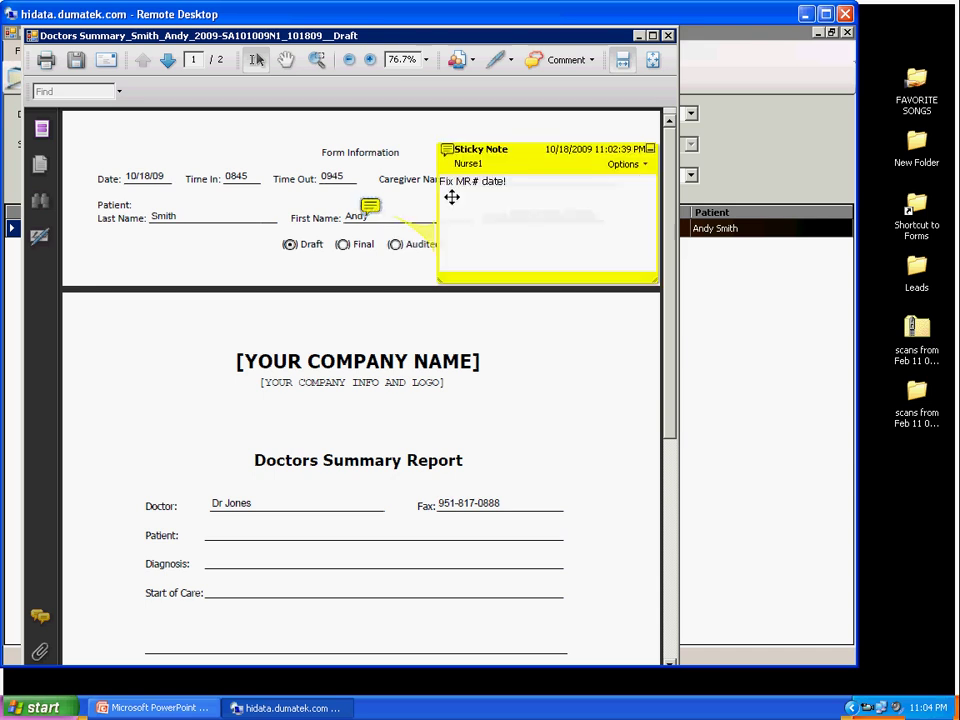
pyautogui.click(643, 166)
pyautogui.click(670, 283)
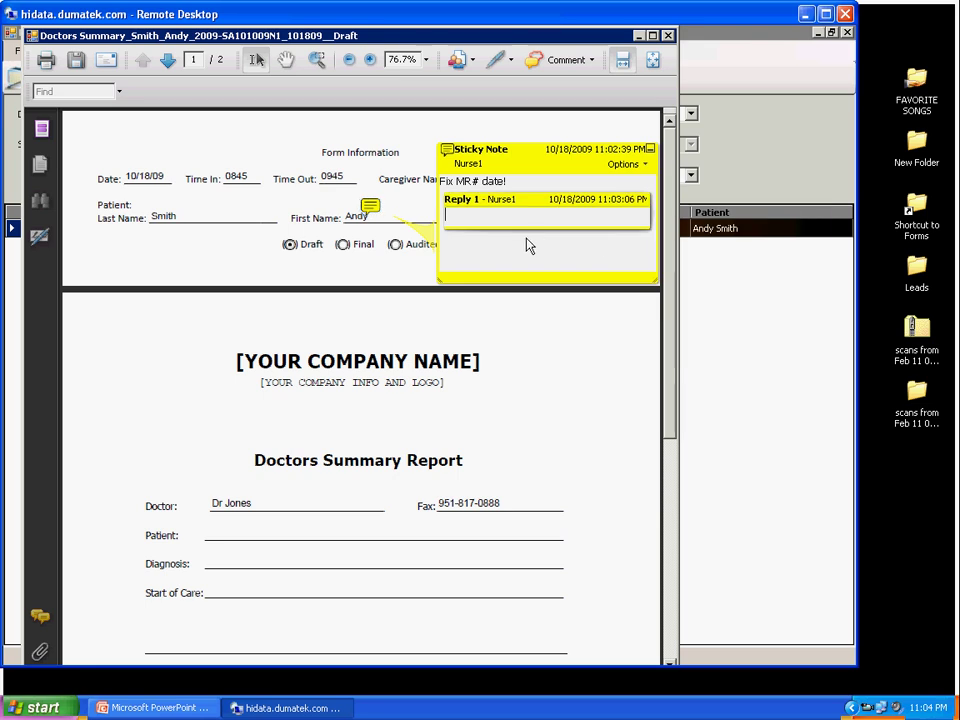
pyautogui.write('I did!')
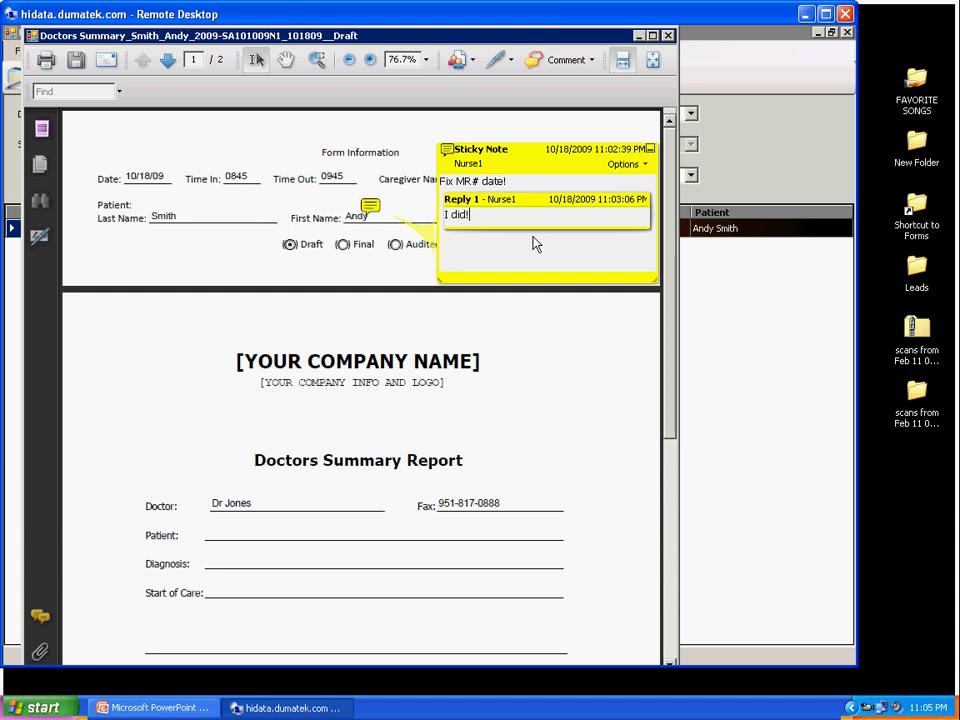
pyautogui.click(506, 181)
# Step: Set the form's status to Final and save a copy
pyautogui.click(342, 246)
pyautogui.click(76, 60)
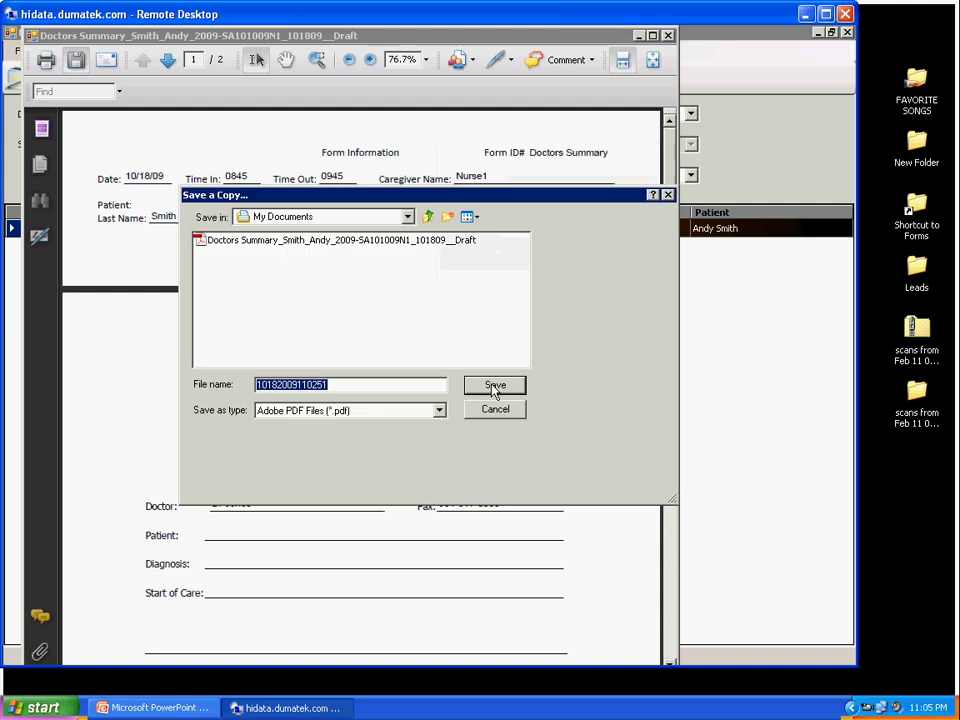
pyautogui.click(493, 389)
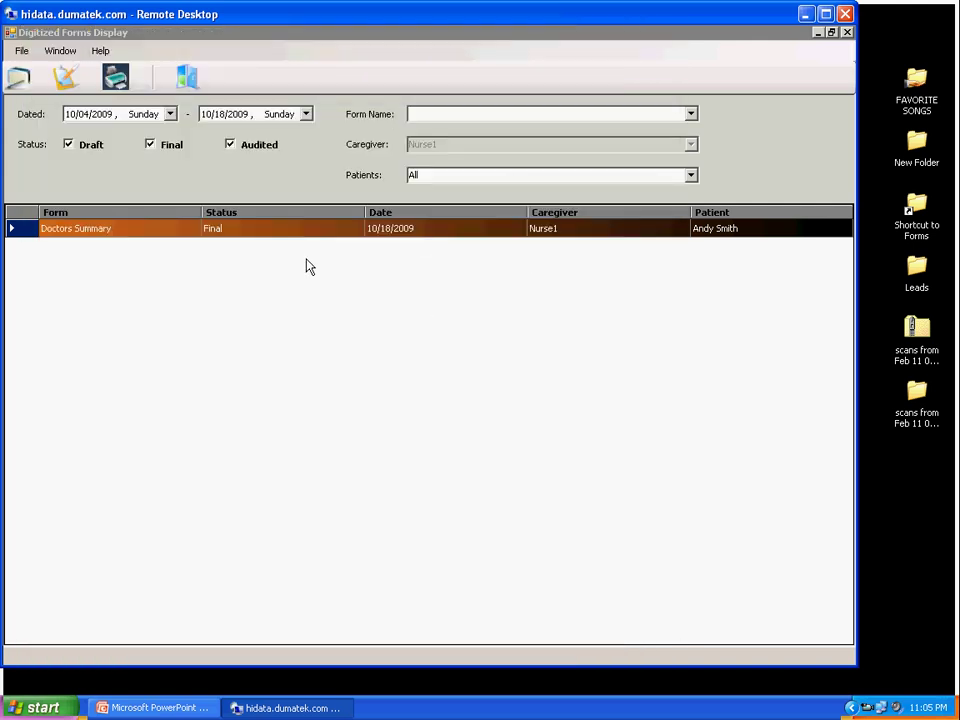
# Step: Open the Final Doctors Summary and add a second reply to the sticky note
pyautogui.doubleClick(259, 230)
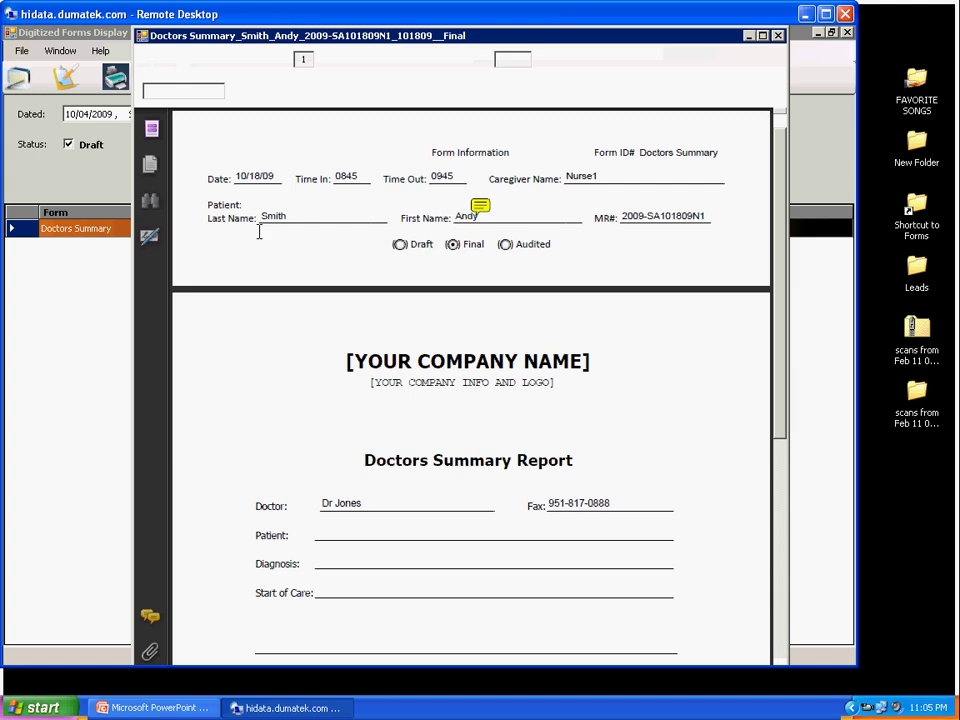
pyautogui.doubleClick(479, 205)
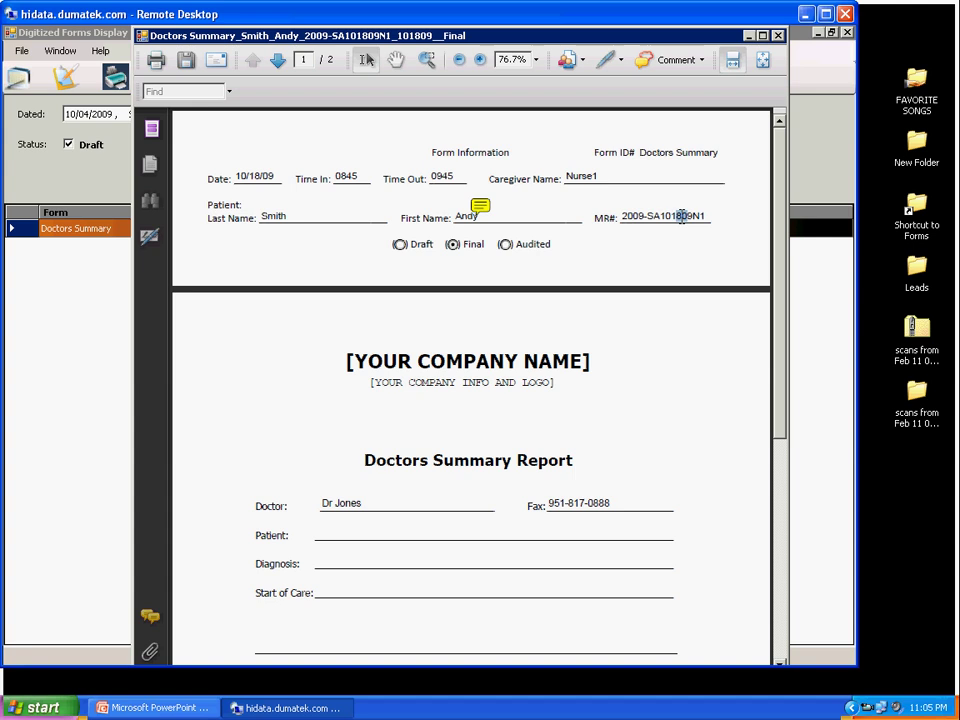
pyautogui.click(475, 203)
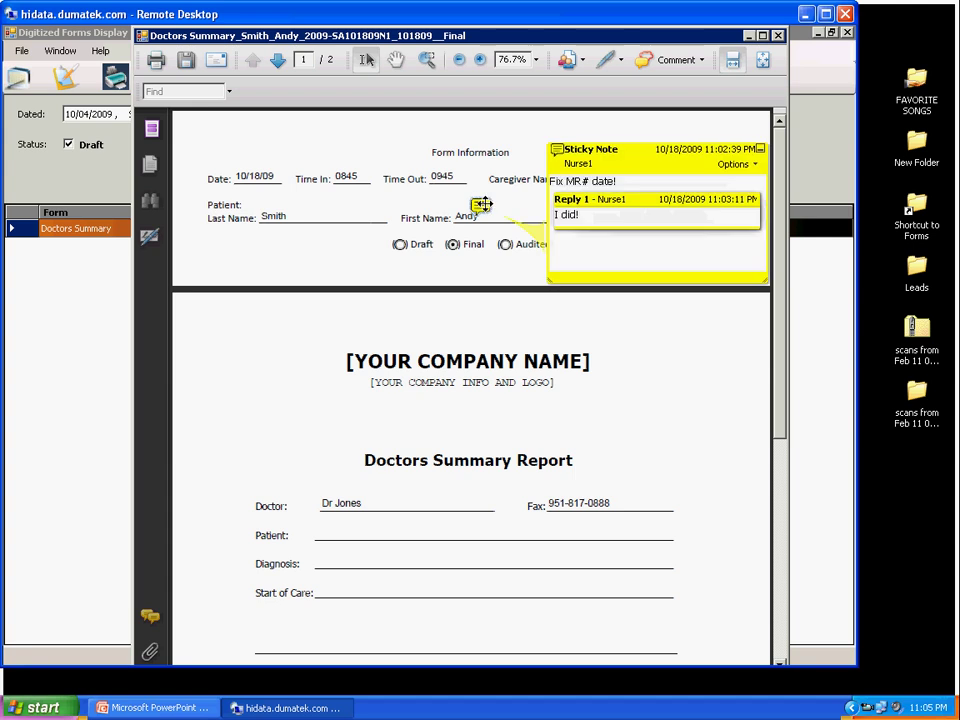
pyautogui.rightClick(479, 204)
pyautogui.click(510, 322)
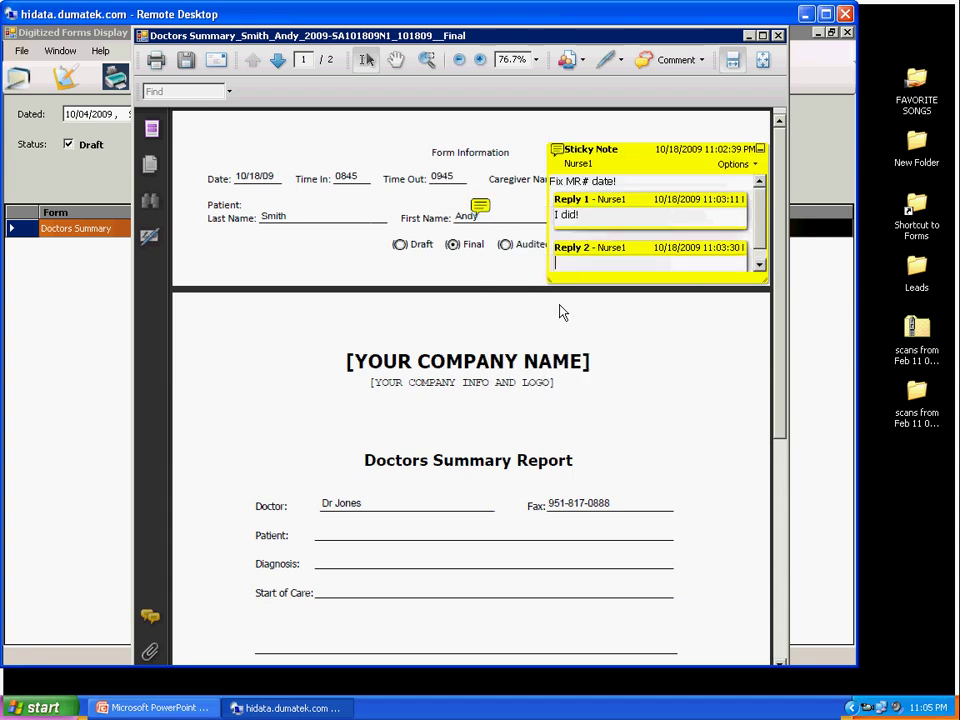
# Step: Delete the note's replies one by one, then delete the sticky note itself
pyautogui.rightClick(479, 214)
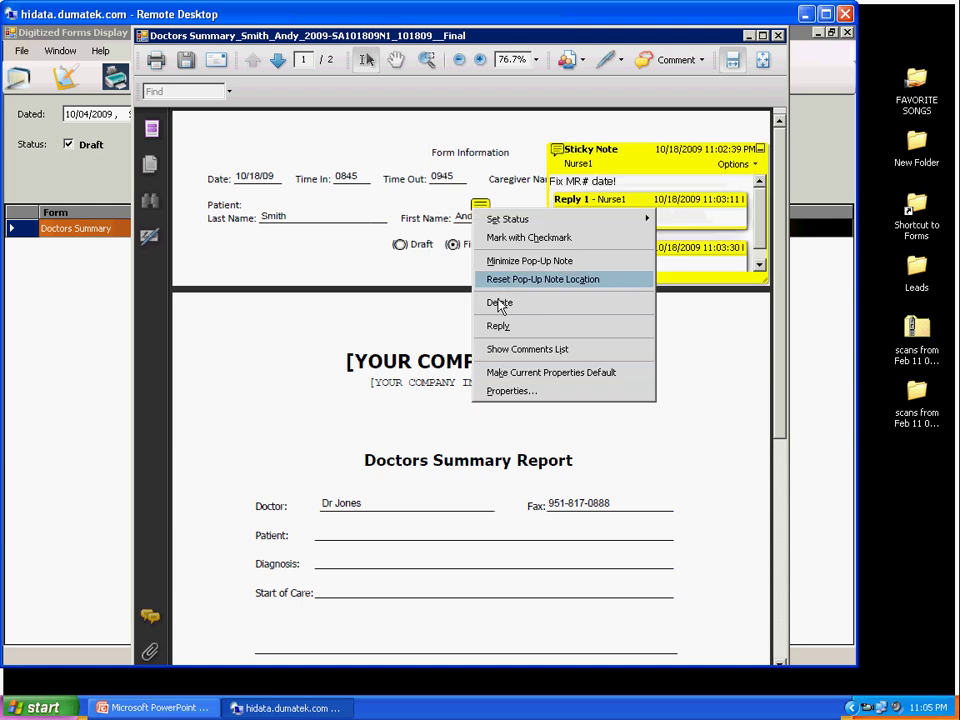
pyautogui.click(508, 304)
pyautogui.rightClick(484, 211)
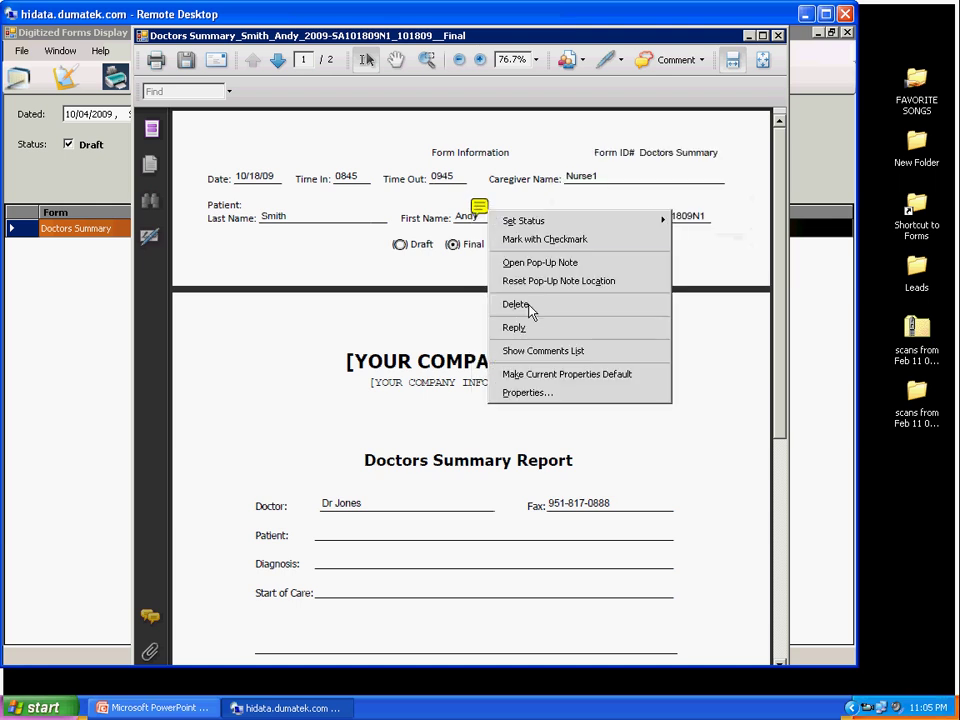
pyautogui.click(529, 304)
pyautogui.rightClick(480, 213)
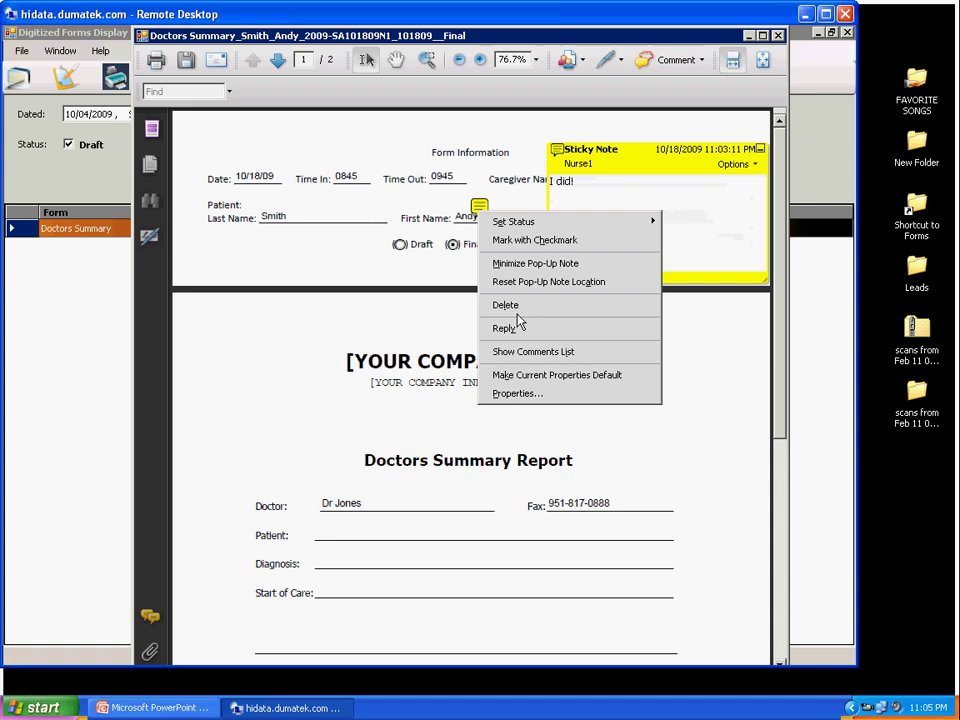
pyautogui.click(492, 305)
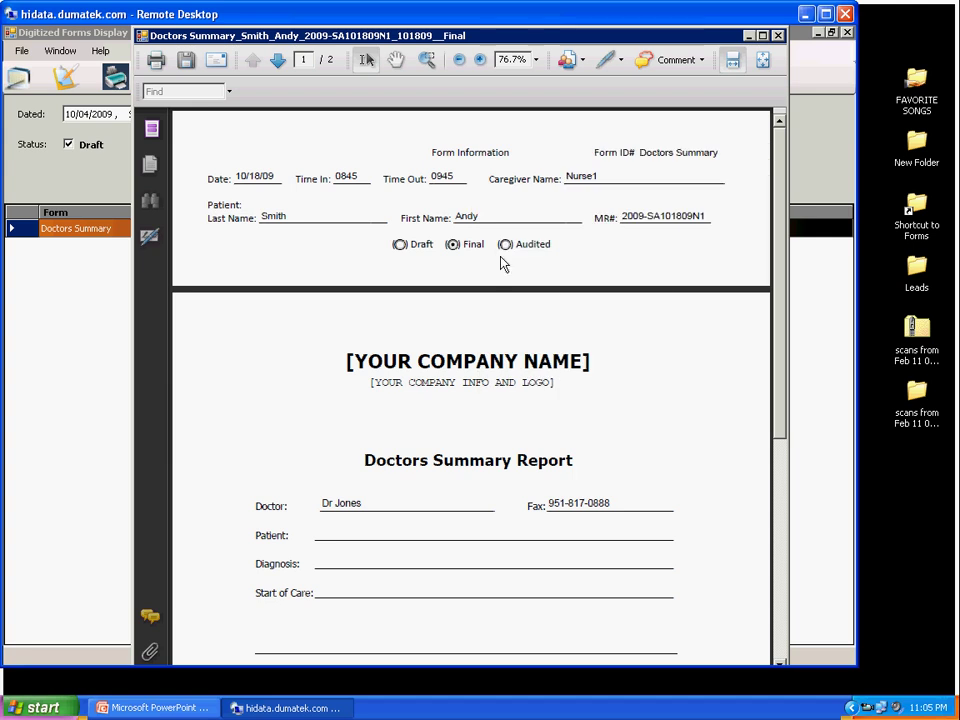
# Step: Set the Doctors Summary status to Audited and save a copy
pyautogui.click(505, 244)
pyautogui.click(187, 62)
pyautogui.click(505, 392)
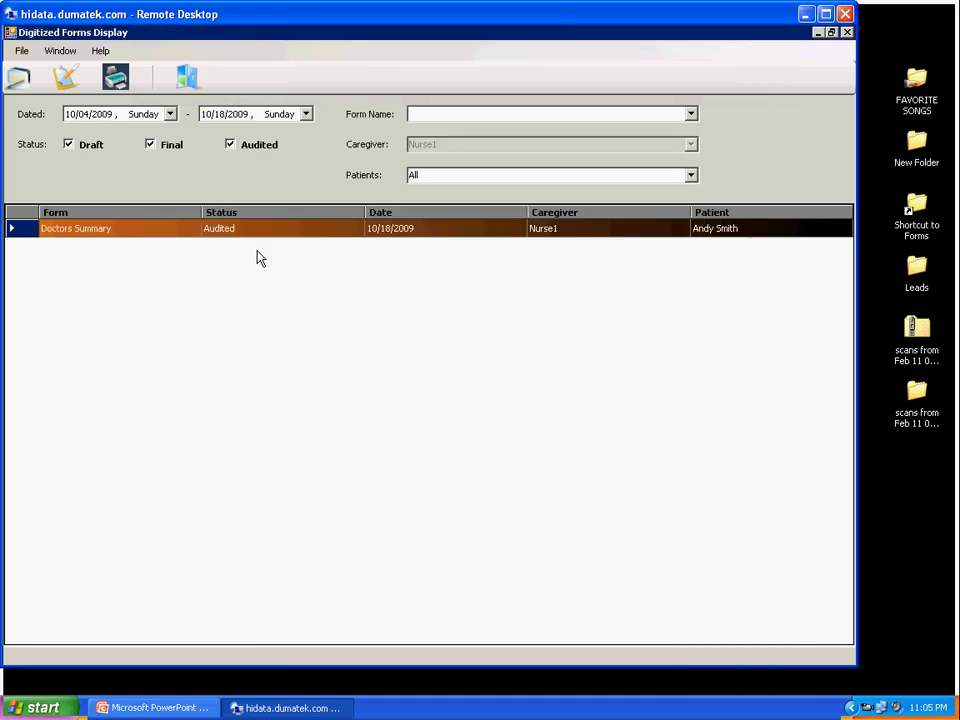
pyautogui.doubleClick(266, 236)
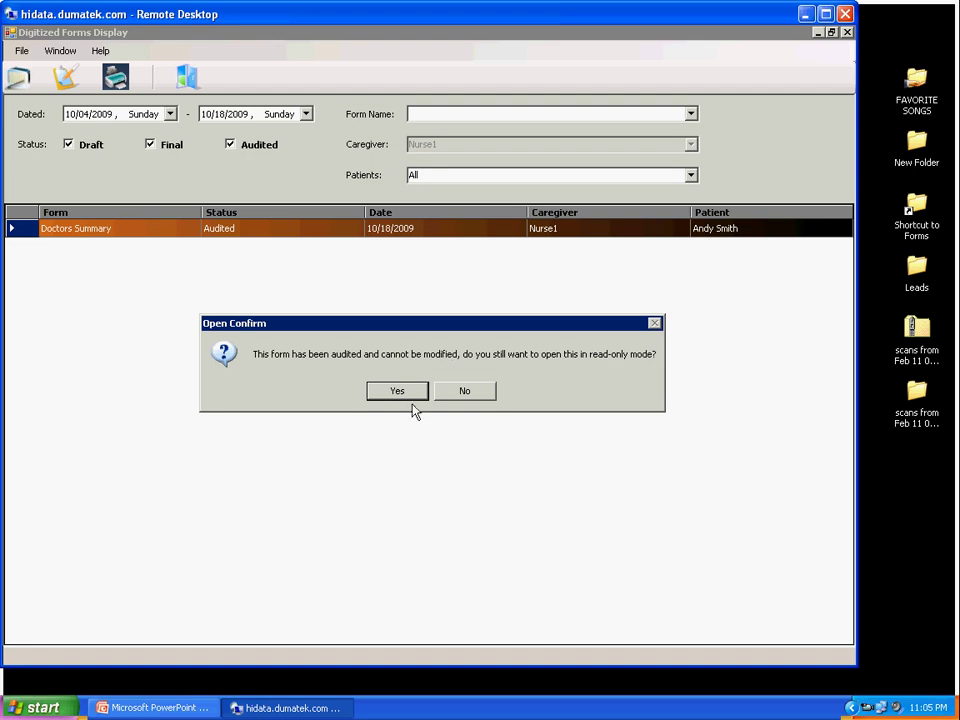
pyautogui.click(412, 395)
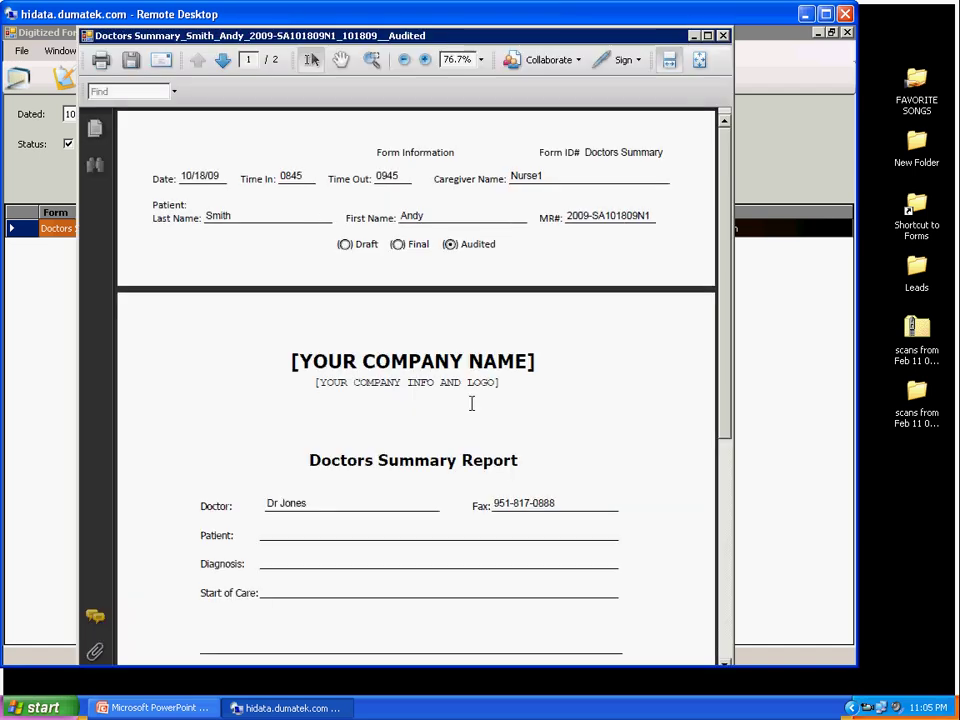
pyautogui.click(725, 647)
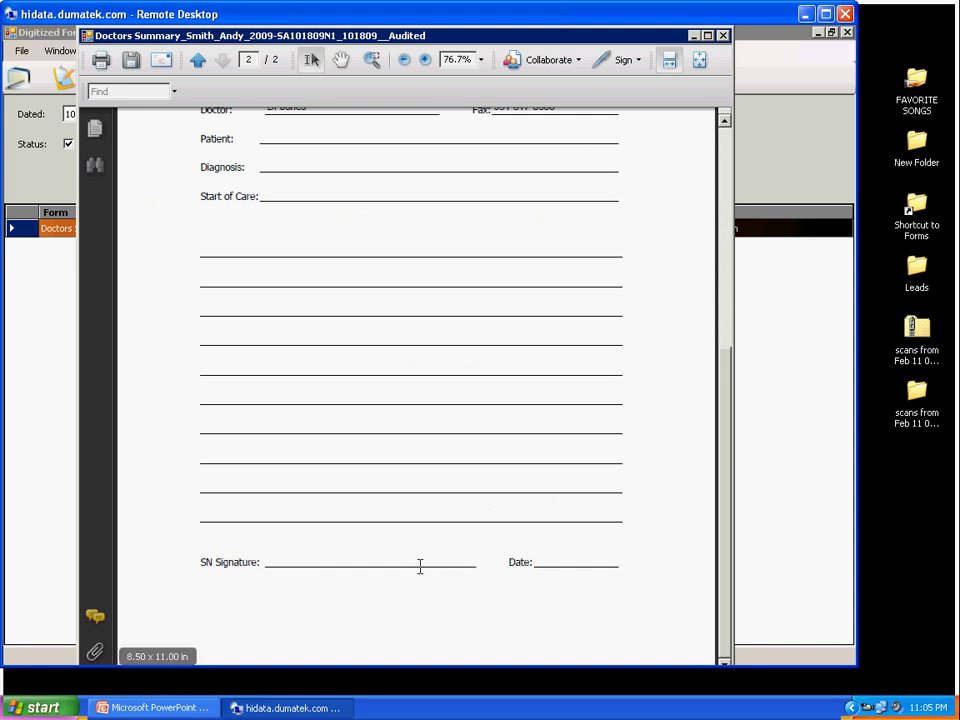
pyautogui.click(727, 152)
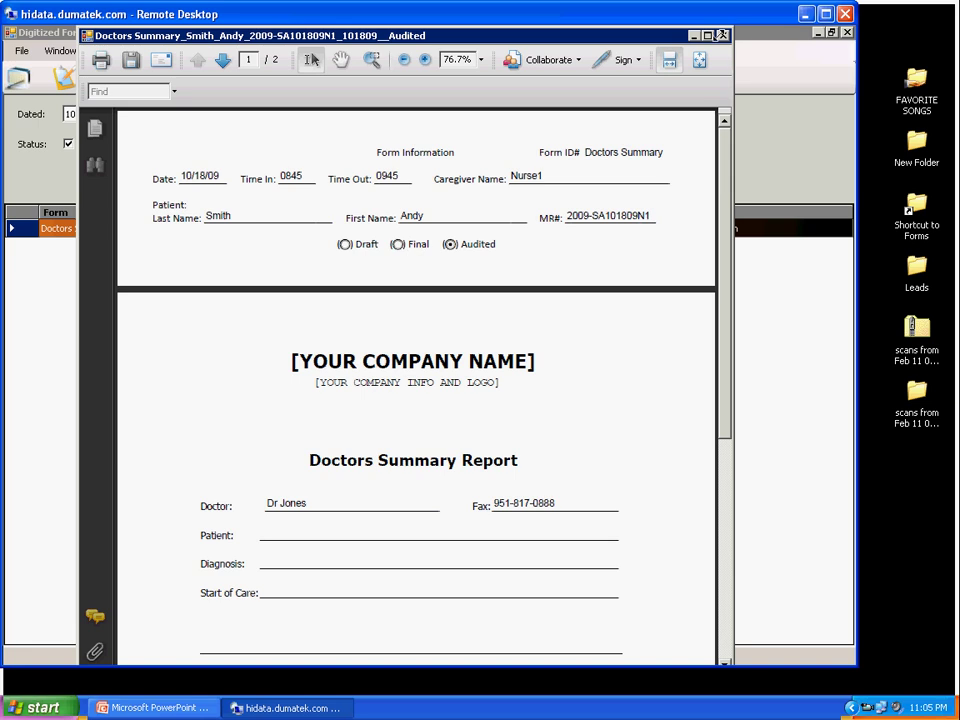
pyautogui.click(723, 35)
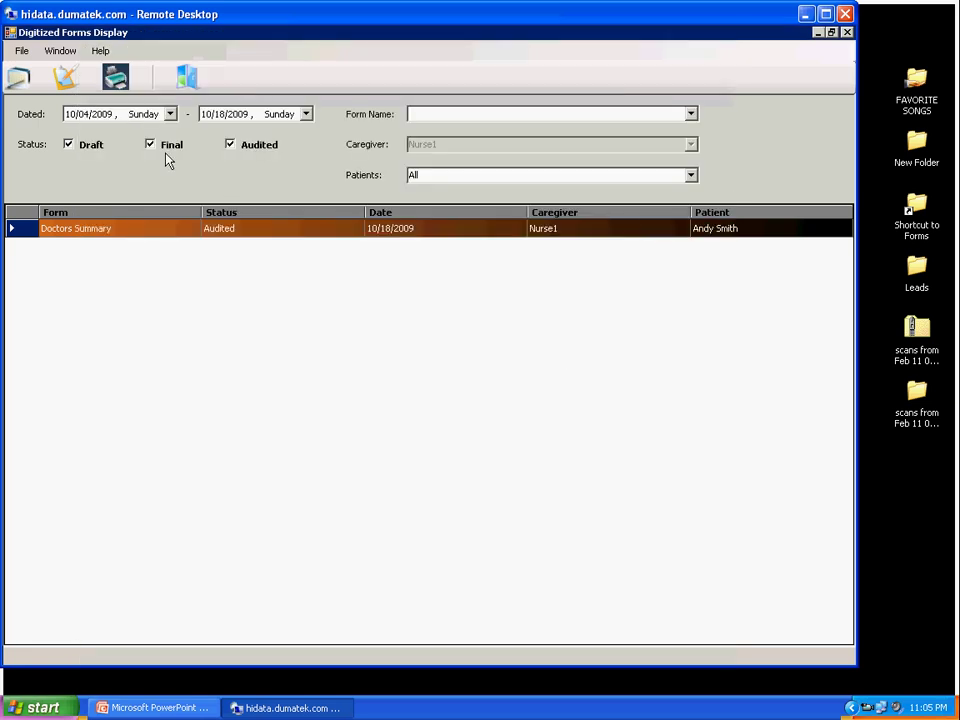
# Step: Open a Doctors Order and fill in the patient's name, Time In 1000, Time Out 1100, and MR#
pyautogui.click(64, 80)
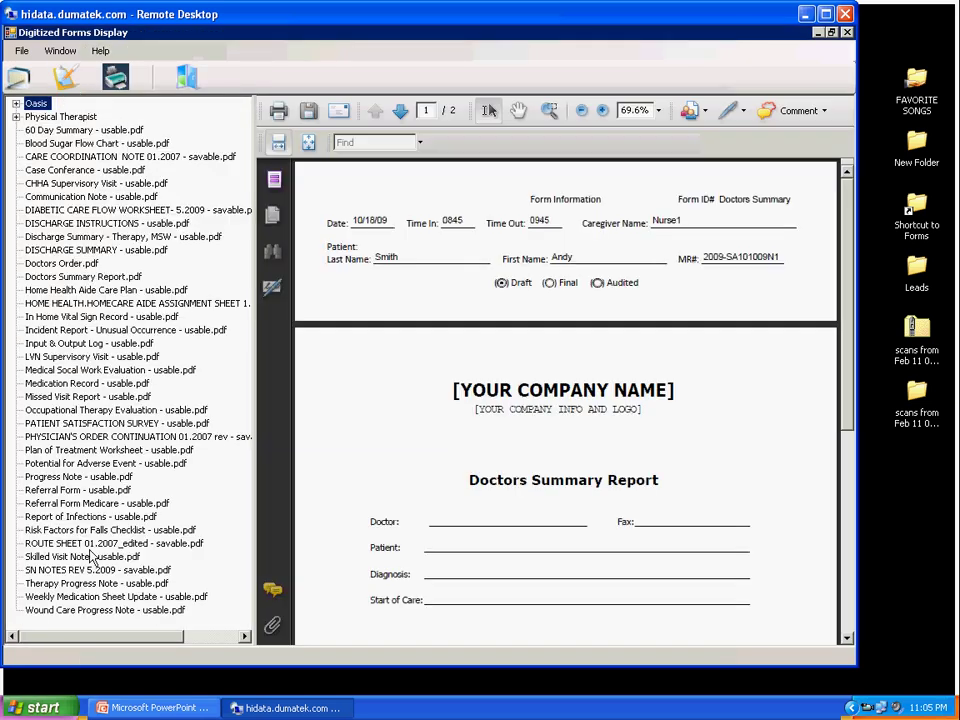
pyautogui.click(48, 264)
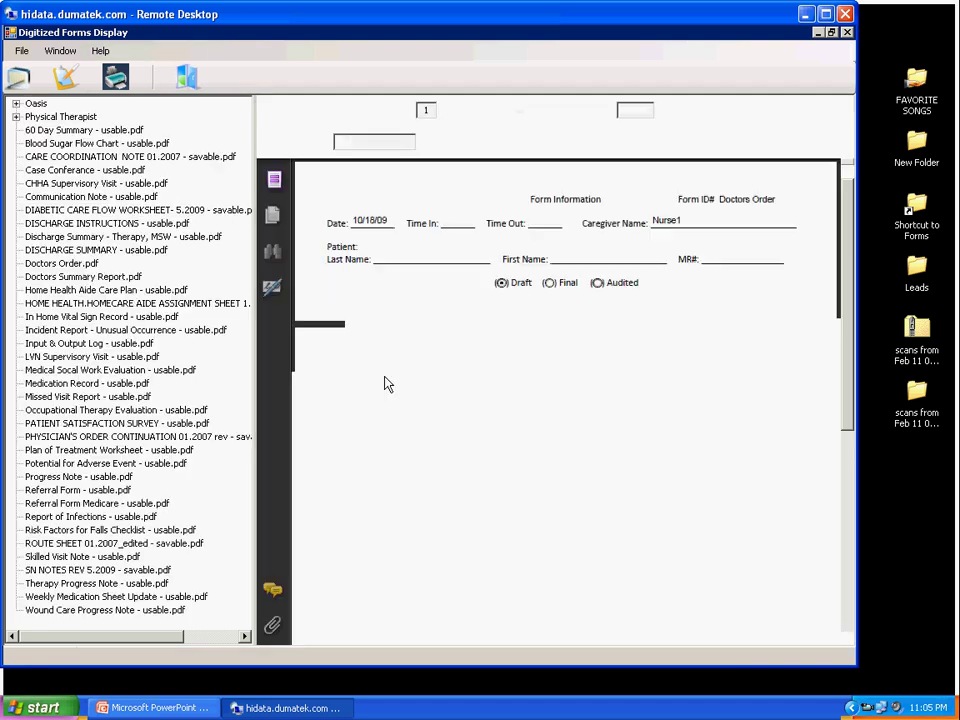
pyautogui.click(402, 264)
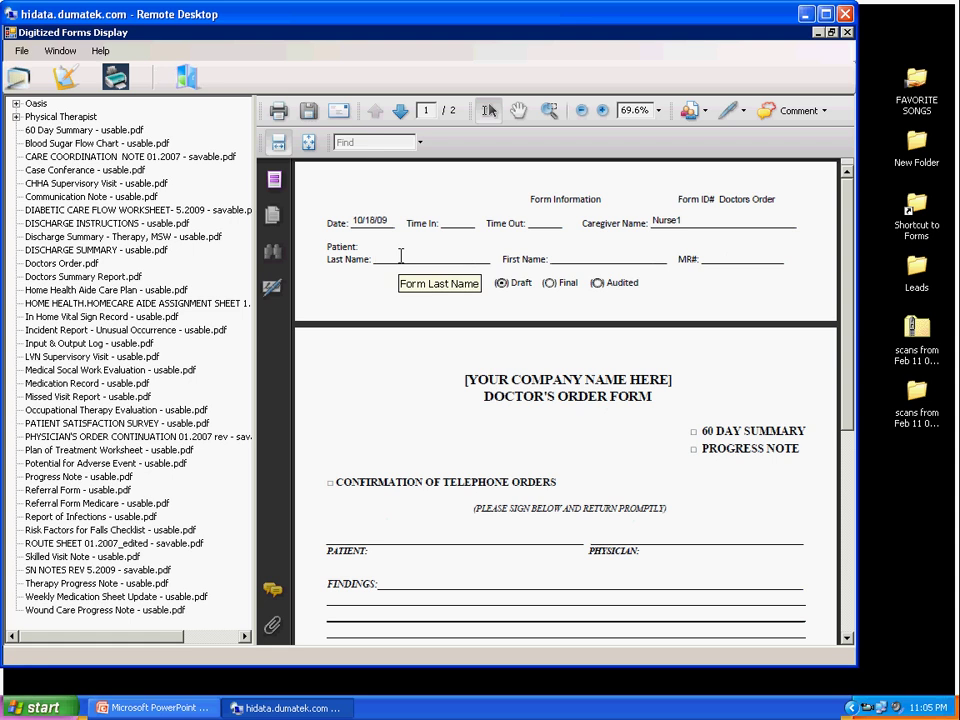
pyautogui.click(590, 256)
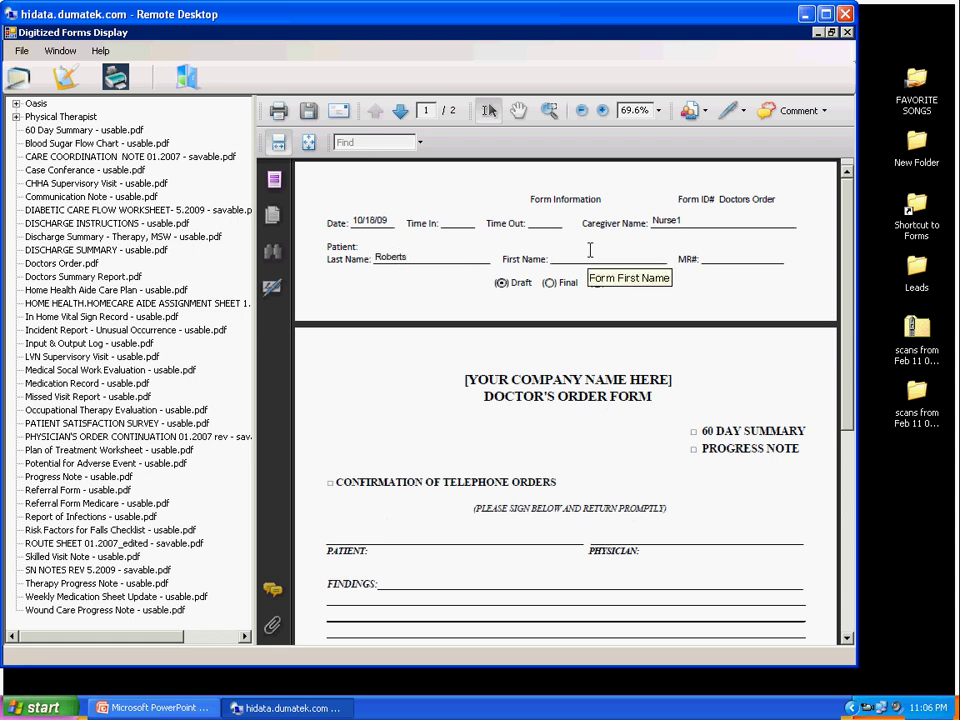
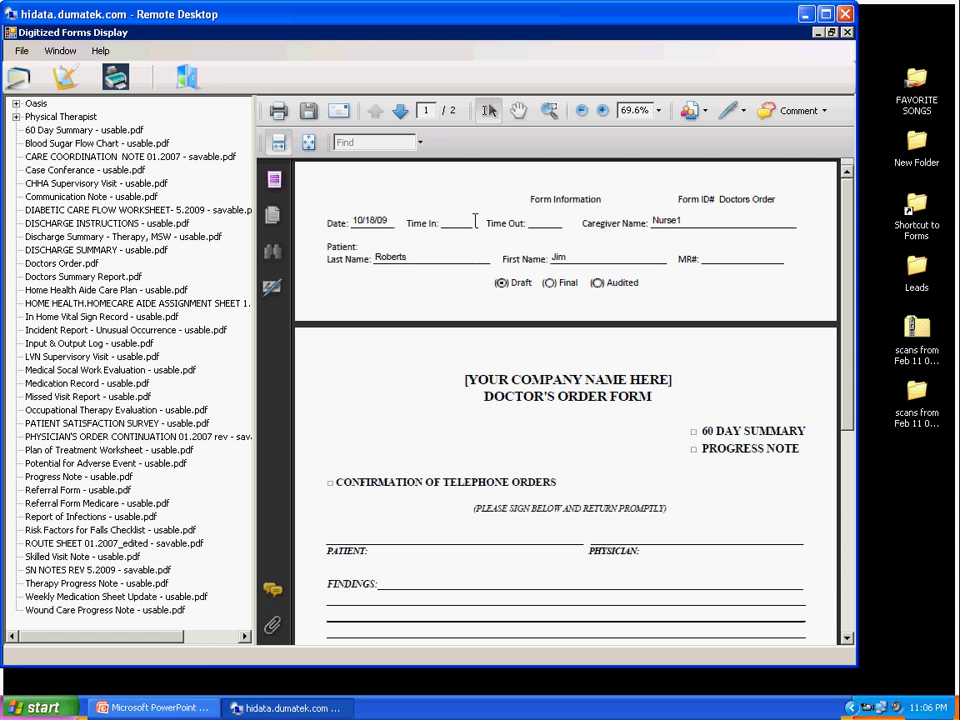
pyautogui.click(455, 219)
pyautogui.write('1000')
pyautogui.click(546, 222)
pyautogui.write('1100')
pyautogui.click(711, 256)
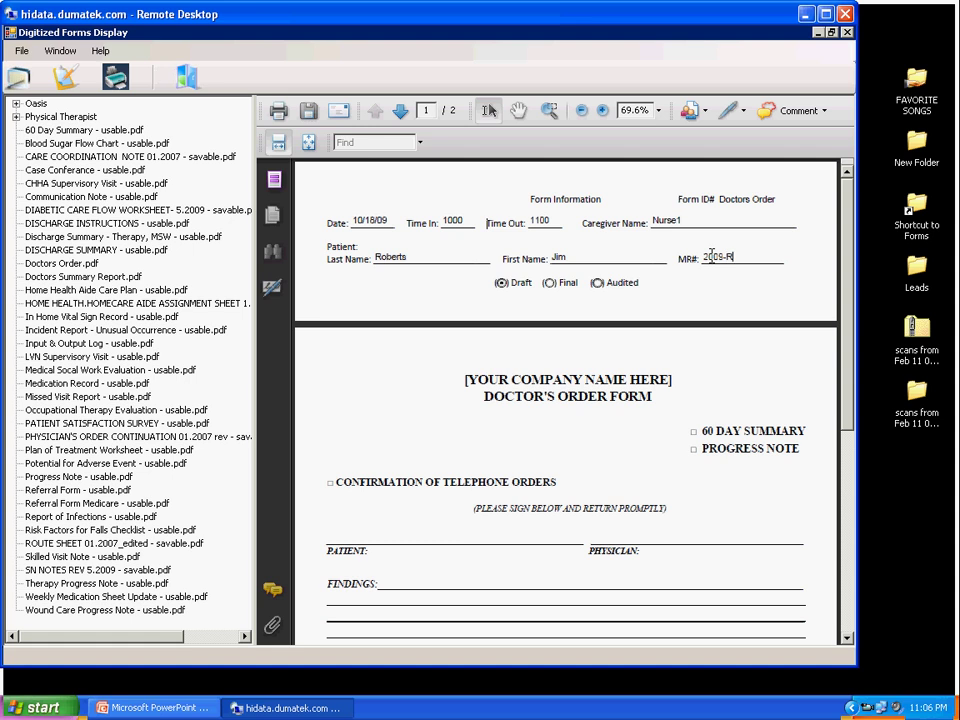
# Step: Save the Doctors Order draft under the default name and review its row in the saved forms list
pyautogui.click(308, 113)
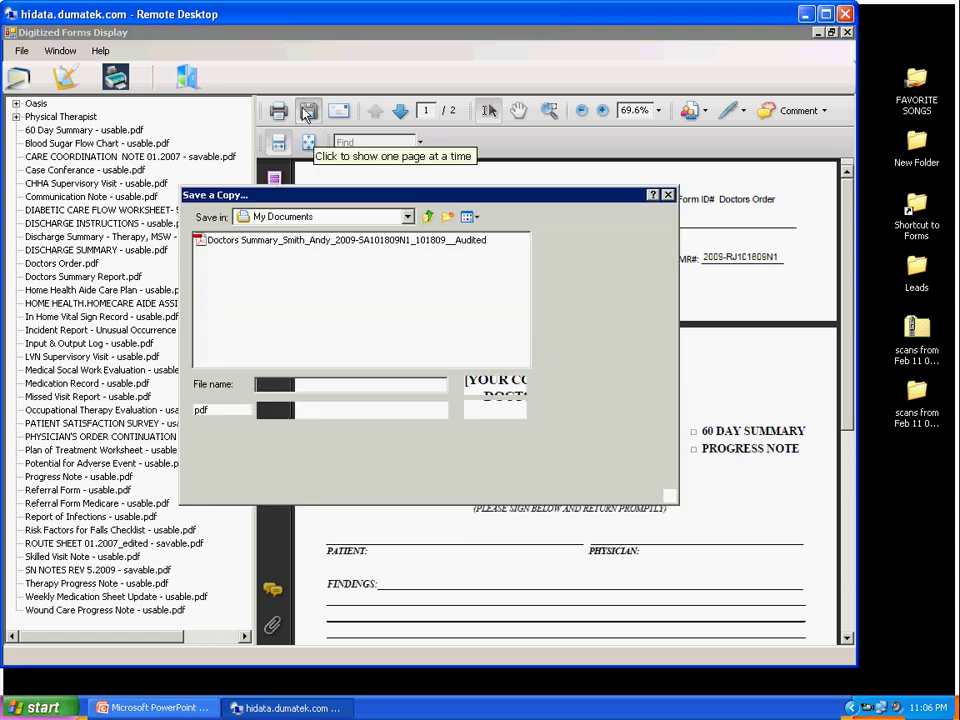
pyautogui.click(484, 386)
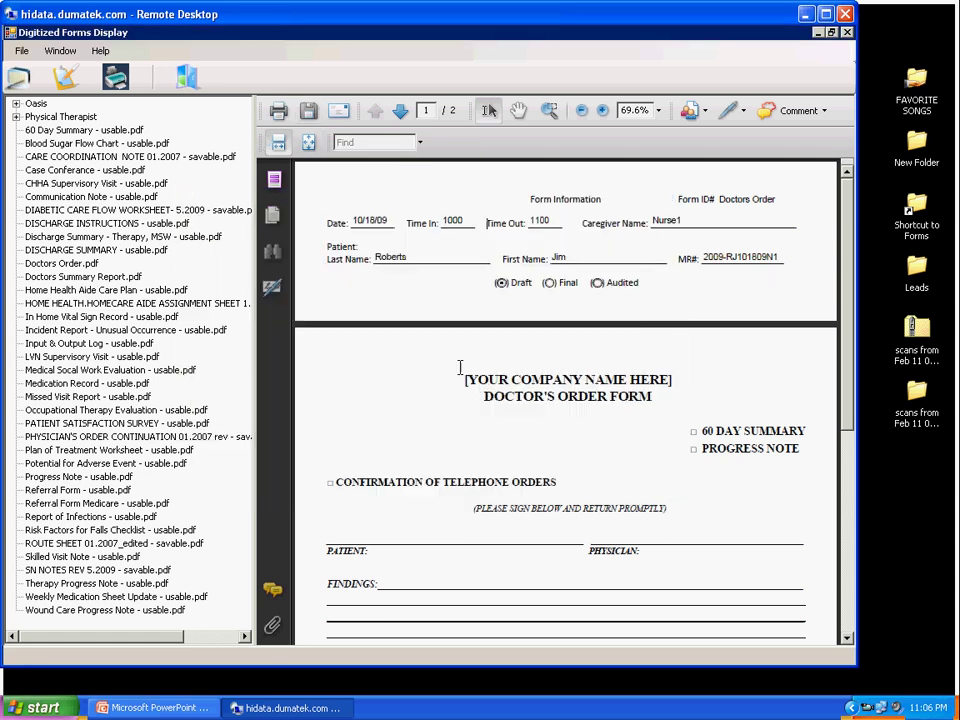
pyautogui.click(27, 87)
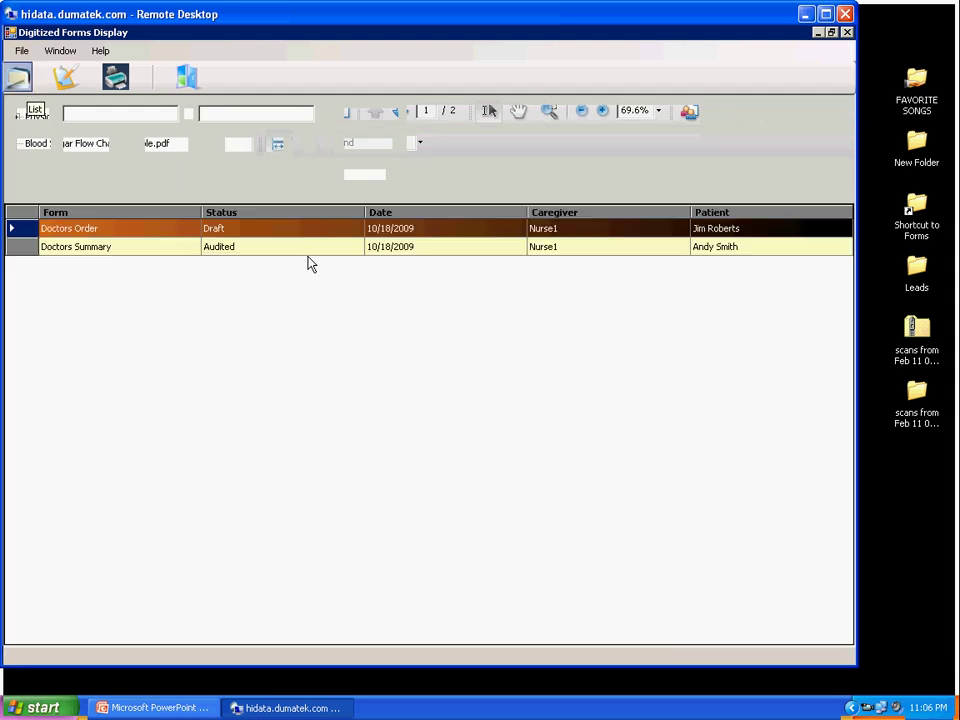
pyautogui.click(305, 250)
pyautogui.click(268, 230)
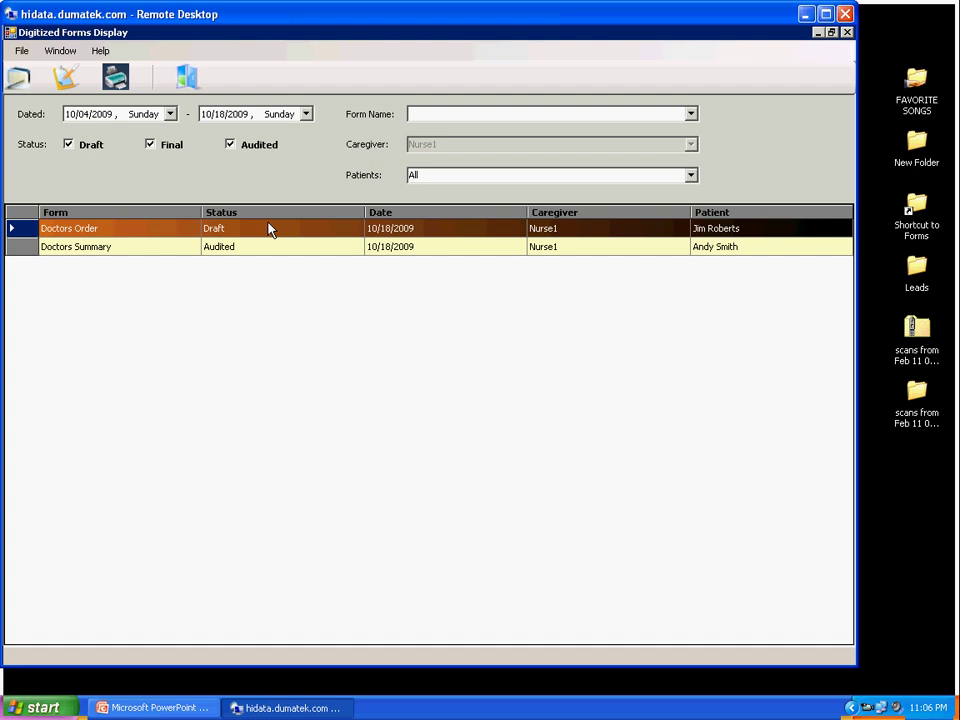
pyautogui.doubleClick(268, 229)
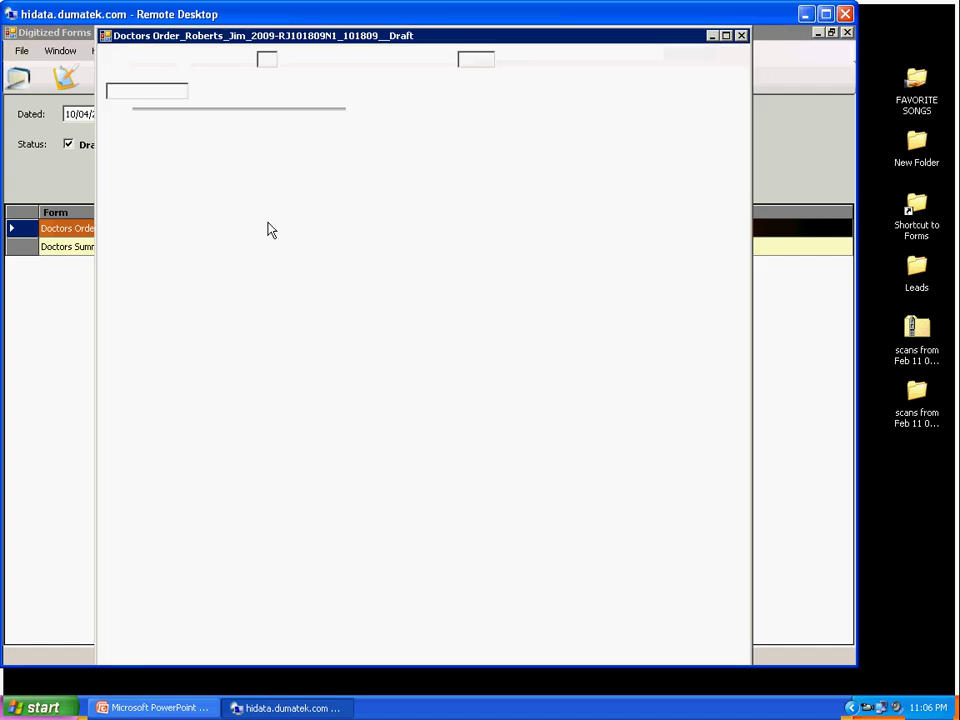
pyautogui.click(741, 36)
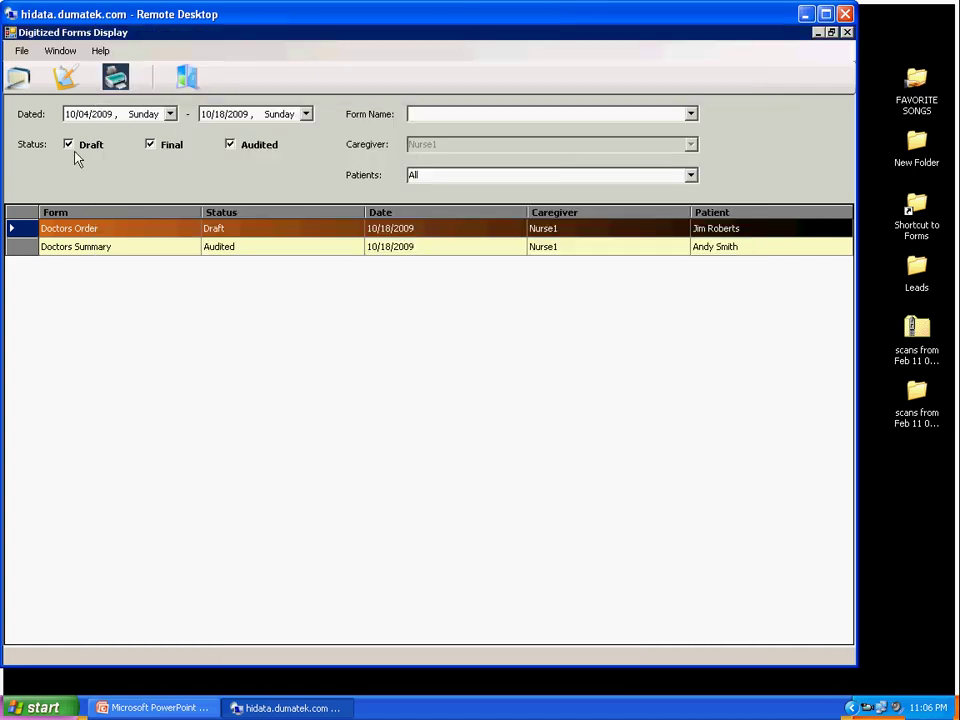
pyautogui.click(65, 77)
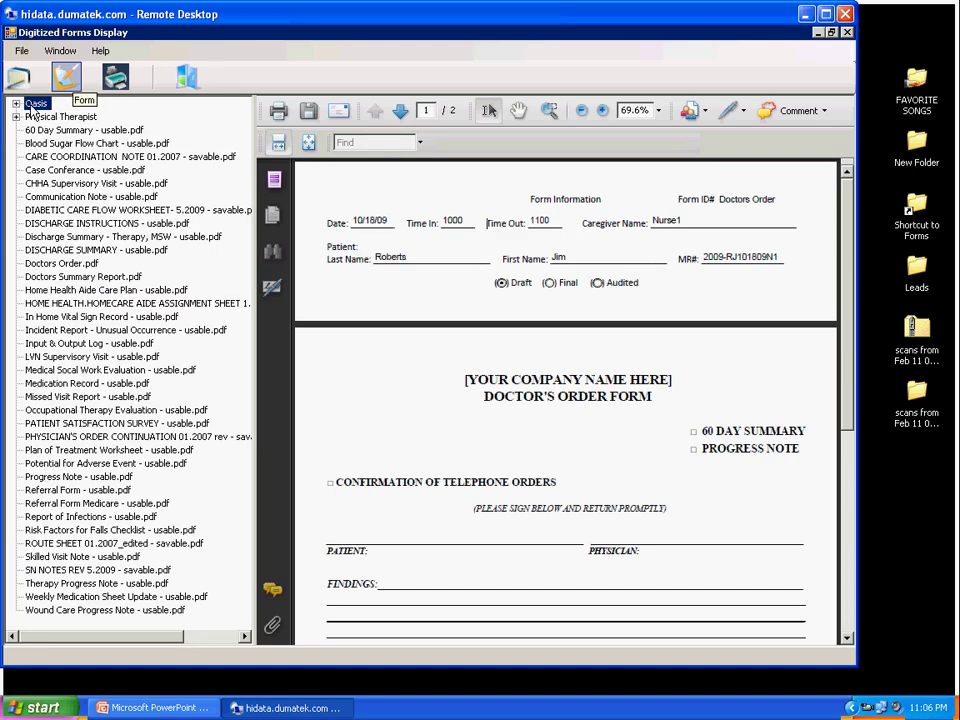
# Step: Open the Oasis admission and resumption of care form, page through all 19 pages, then return to the saved forms list
pyautogui.click(15, 103)
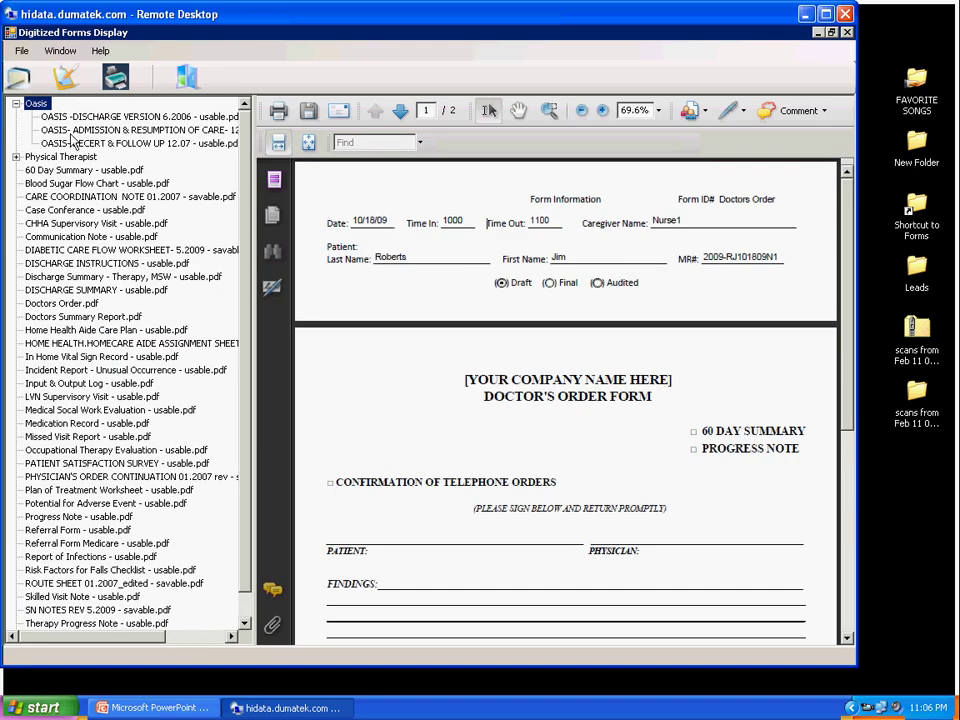
pyautogui.click(72, 135)
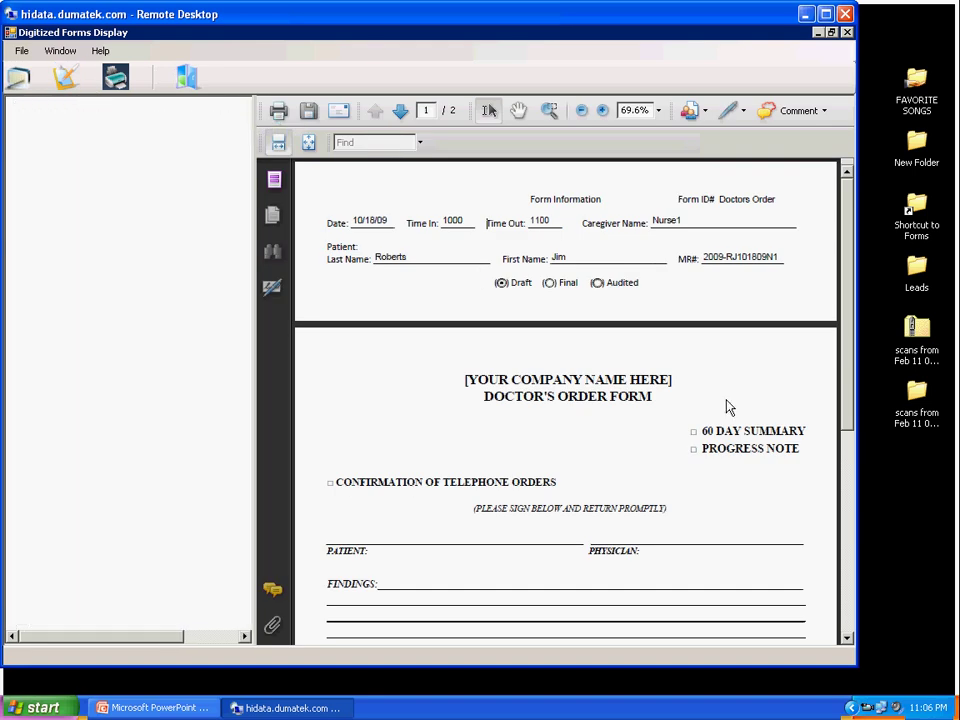
pyautogui.click(847, 546)
pyautogui.click(847, 546)
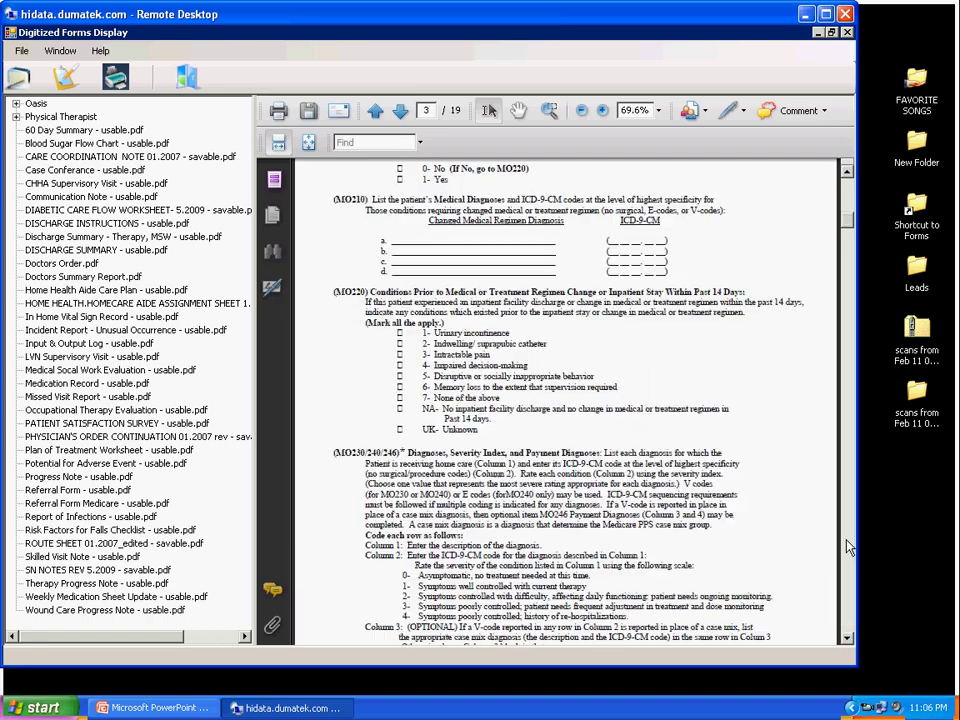
pyautogui.click(847, 546)
pyautogui.click(847, 546)
pyautogui.click(847, 546)
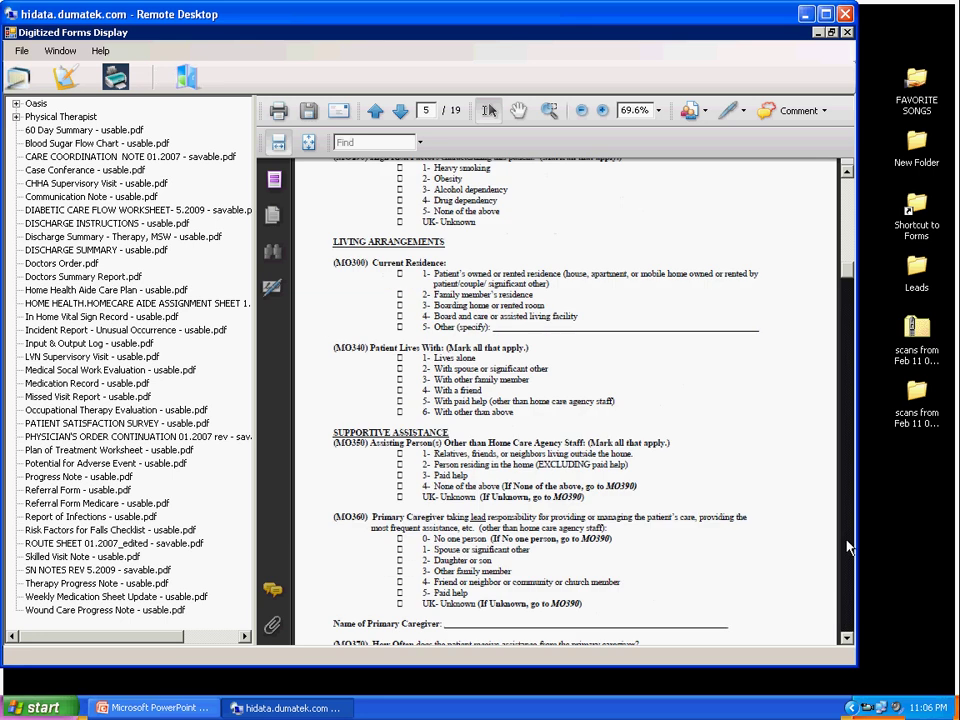
pyautogui.click(847, 546)
pyautogui.click(847, 546)
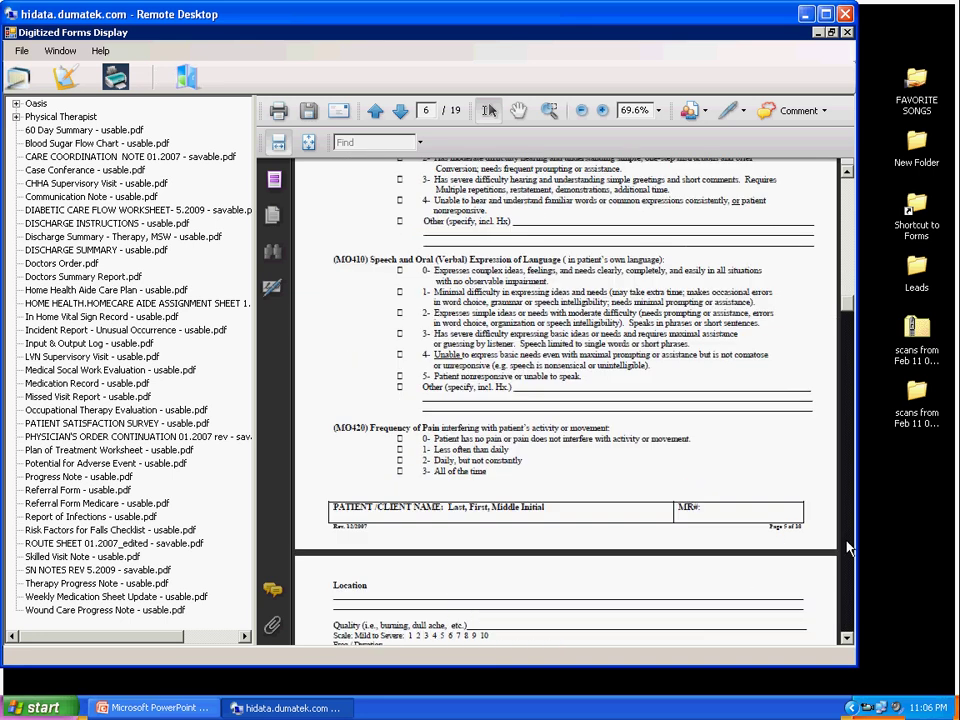
pyautogui.click(847, 546)
pyautogui.click(847, 546)
pyautogui.click(847, 546)
pyautogui.click(847, 546)
pyautogui.click(847, 546)
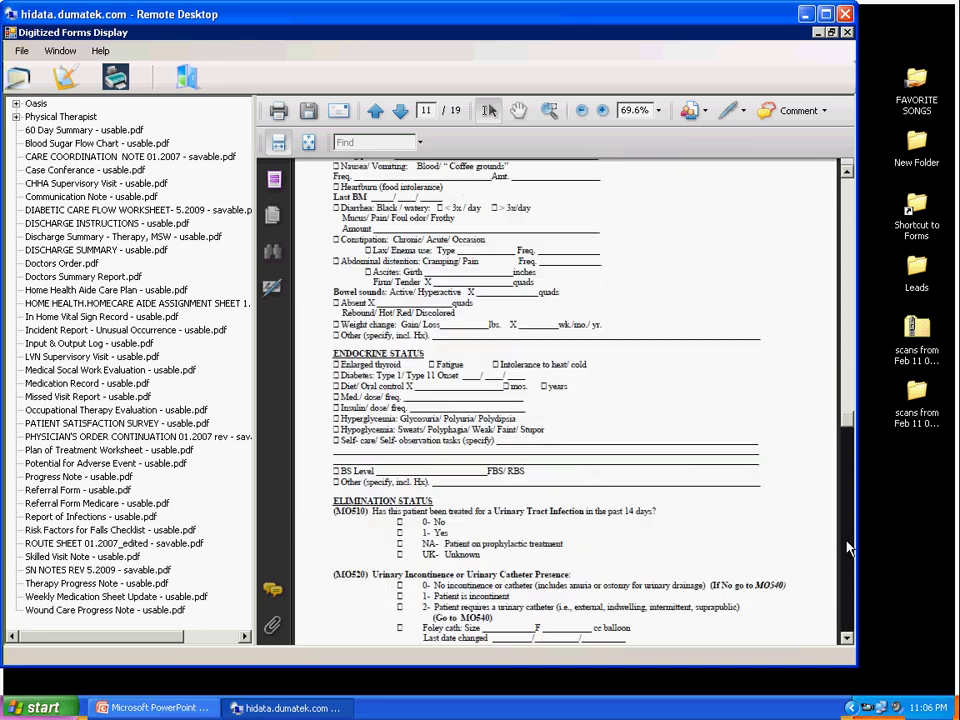
pyautogui.click(847, 546)
pyautogui.click(847, 546)
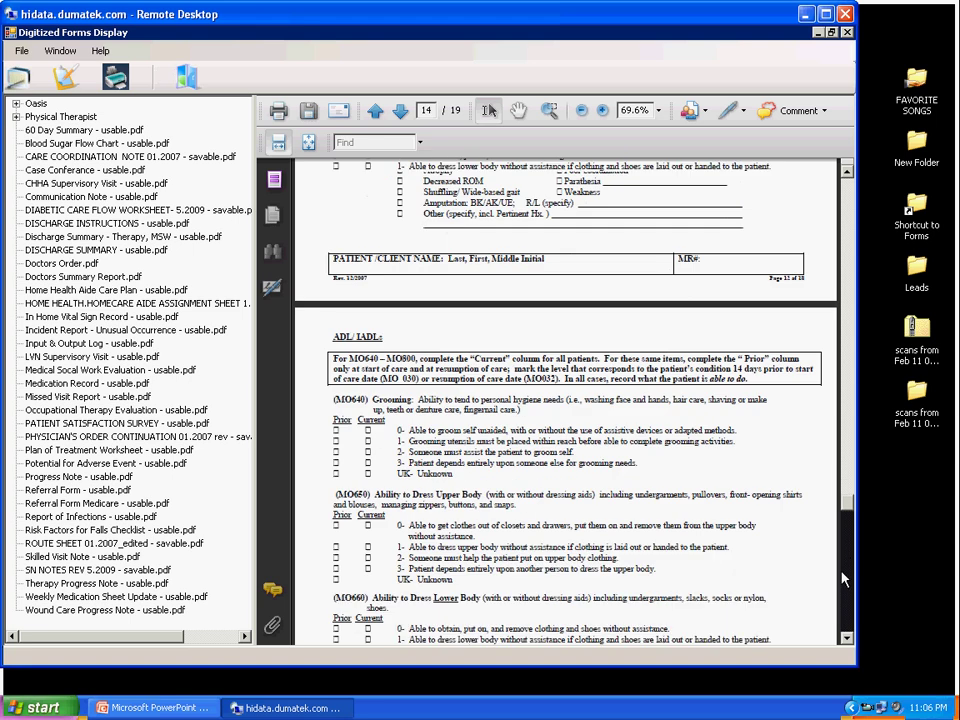
pyautogui.click(843, 580)
pyautogui.scroll(-10, 640, 435)
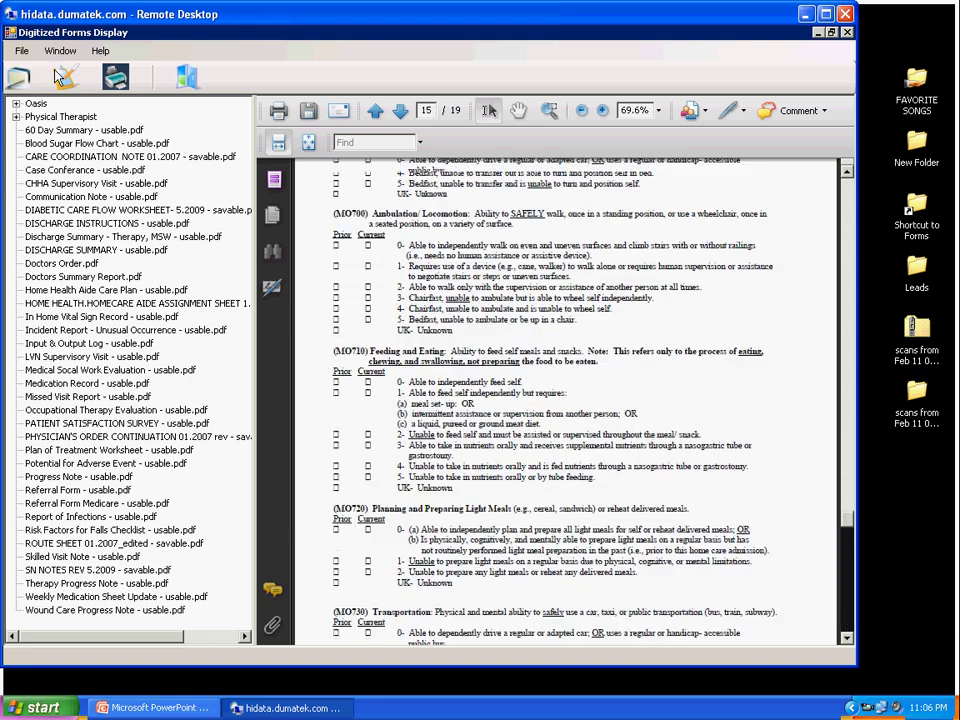
pyautogui.click(19, 77)
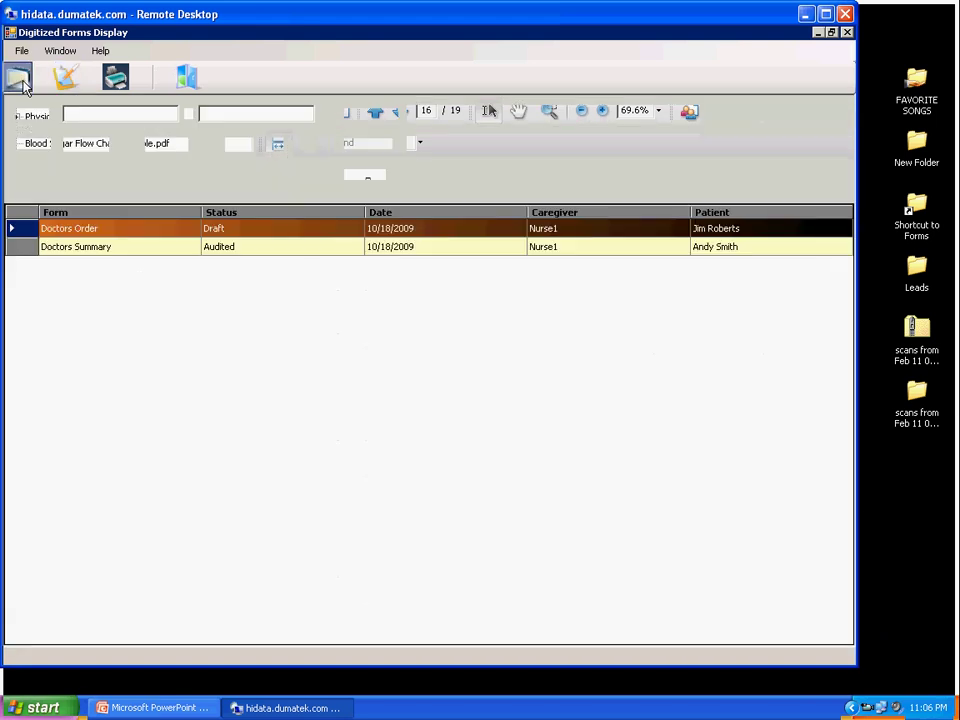
# Step: Use Exit Application and respond to the Exit Confirmation dialog
pyautogui.click(190, 78)
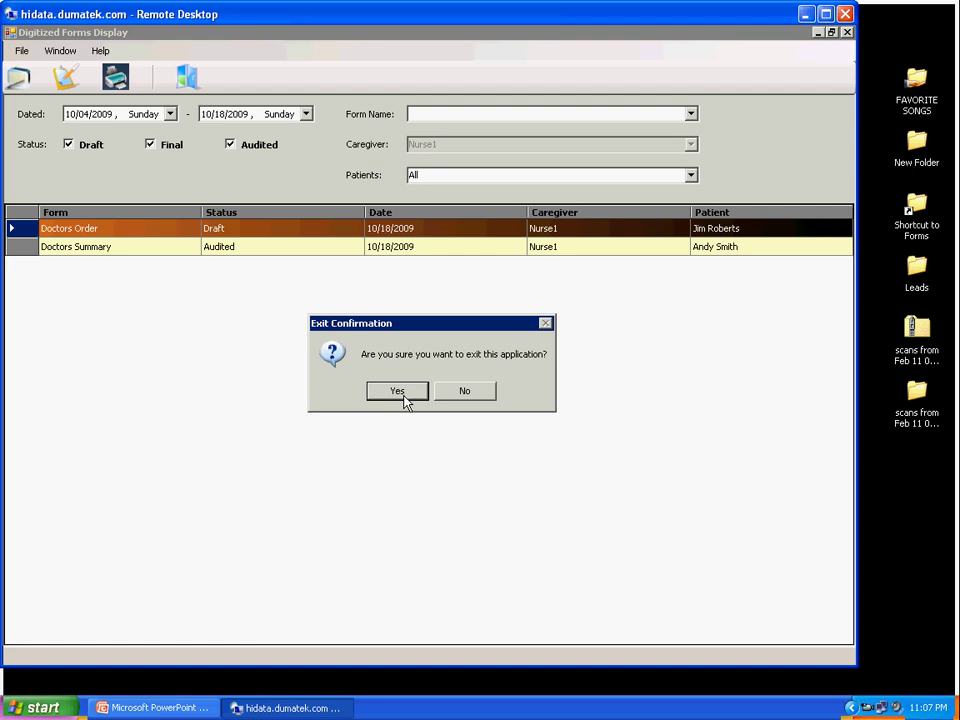
pyautogui.click(404, 397)
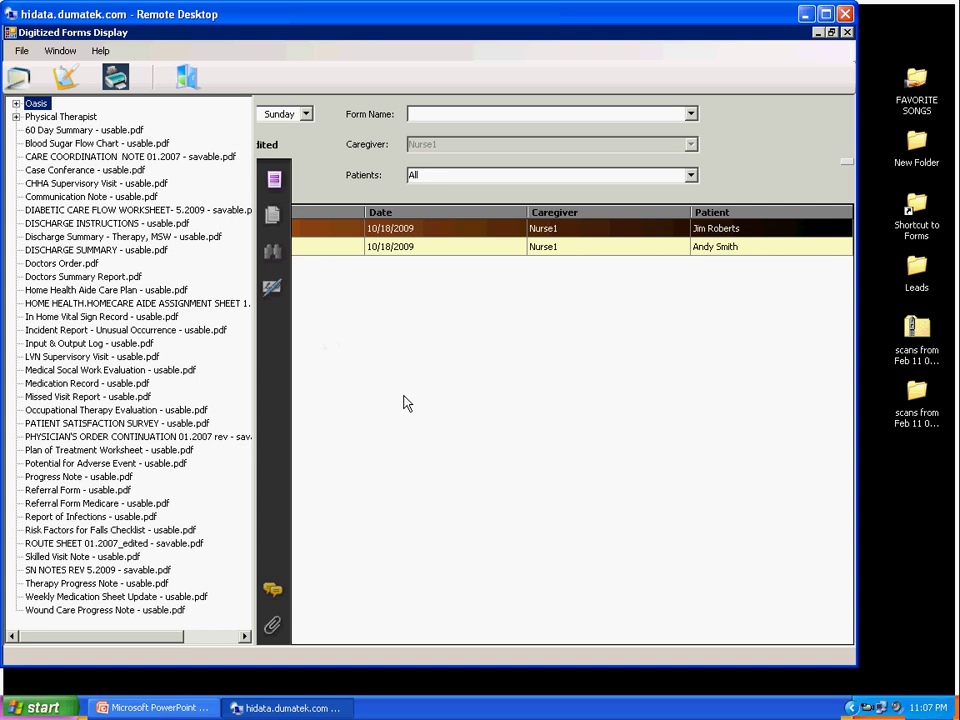